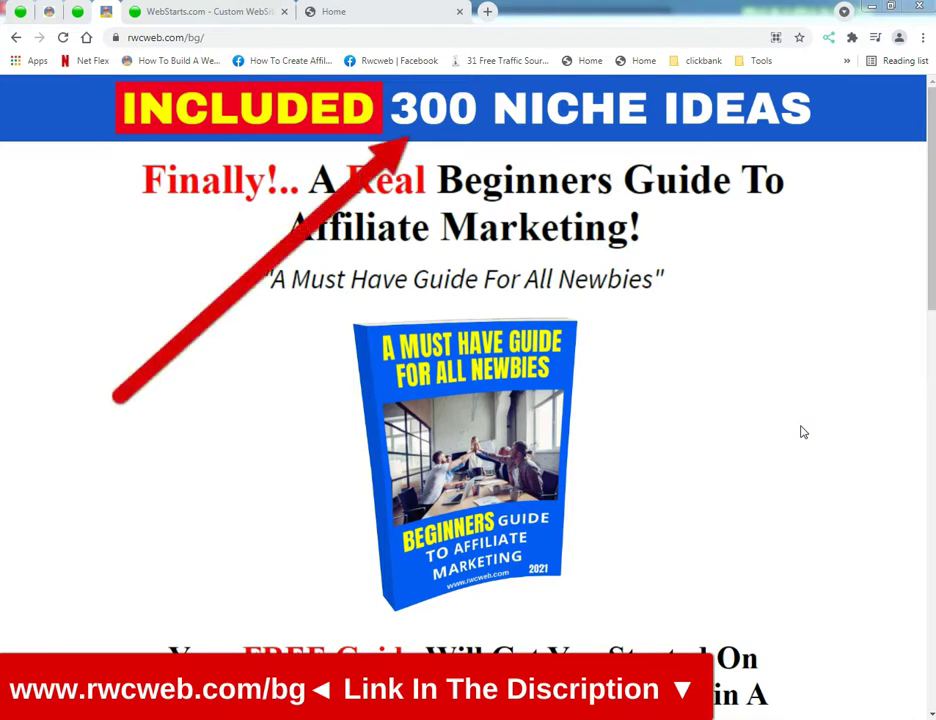
- Browse the 'Here Are a Few Sites Built With WebStarts' gallery, then return to its top
left_click(350, 16)
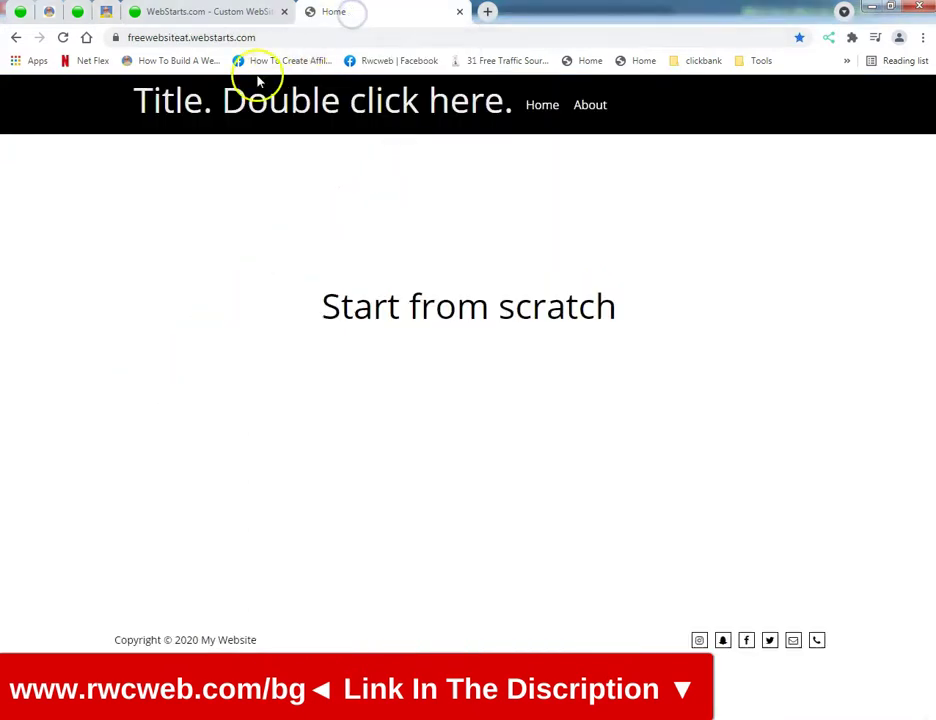
left_click(77, 20)
scroll(17, 92, "up", 4)
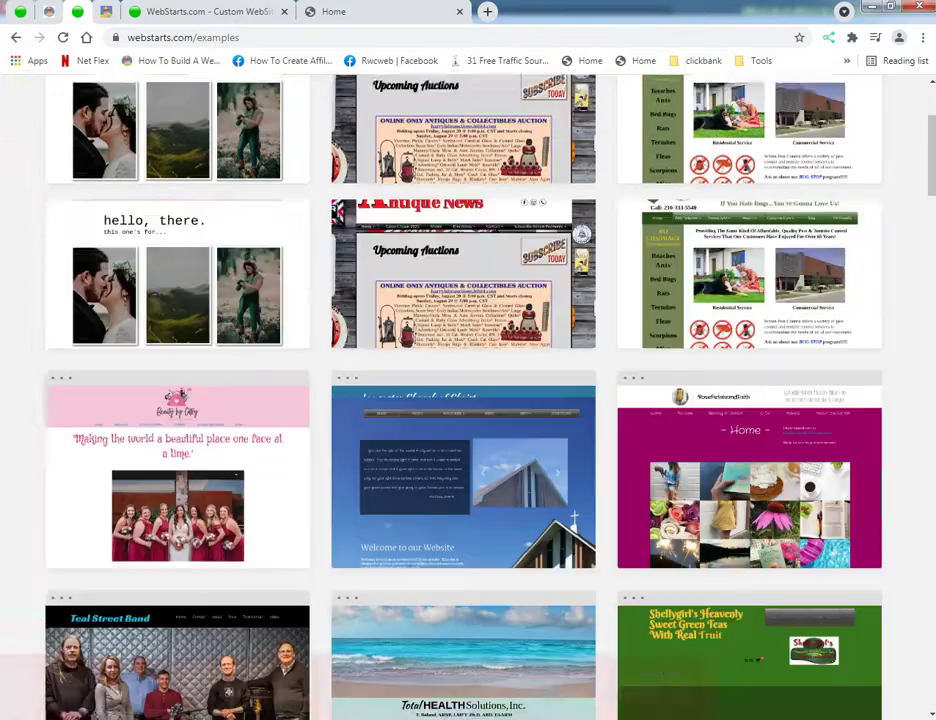
scroll(468, 400, "up", 1)
scroll(468, 400, "down", 10)
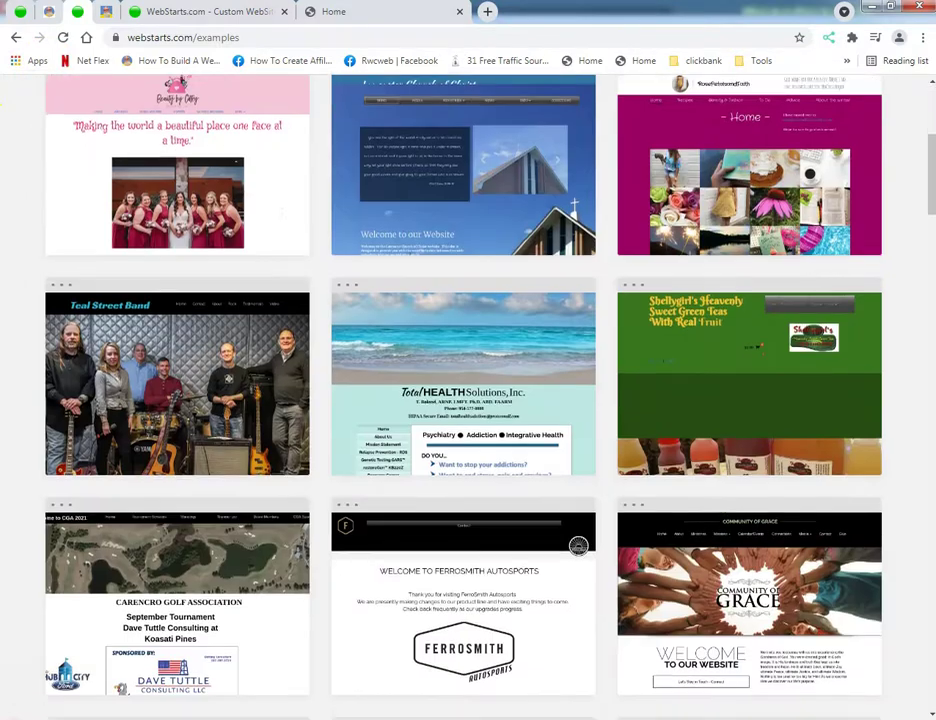
scroll(468, 400, "down", 10)
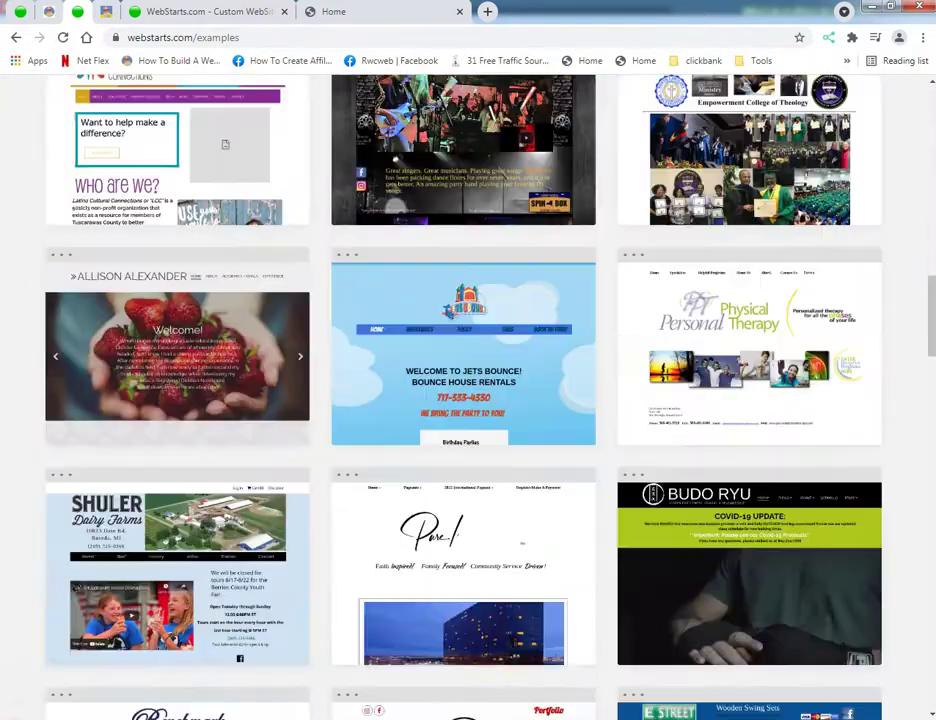
scroll(256, 203, "down", 8)
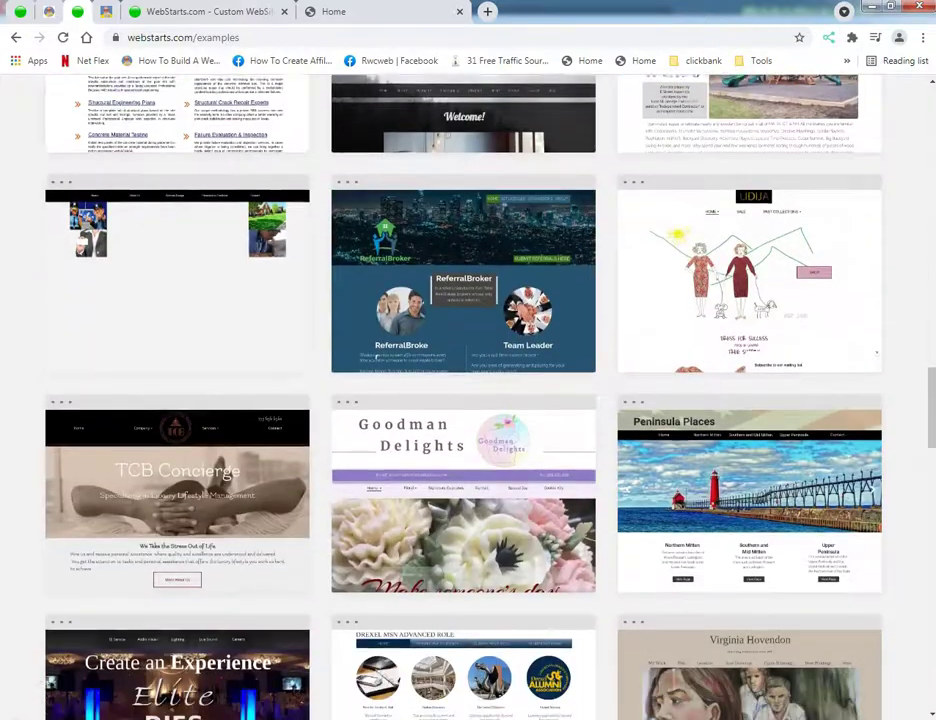
scroll(256, 203, "up", 18)
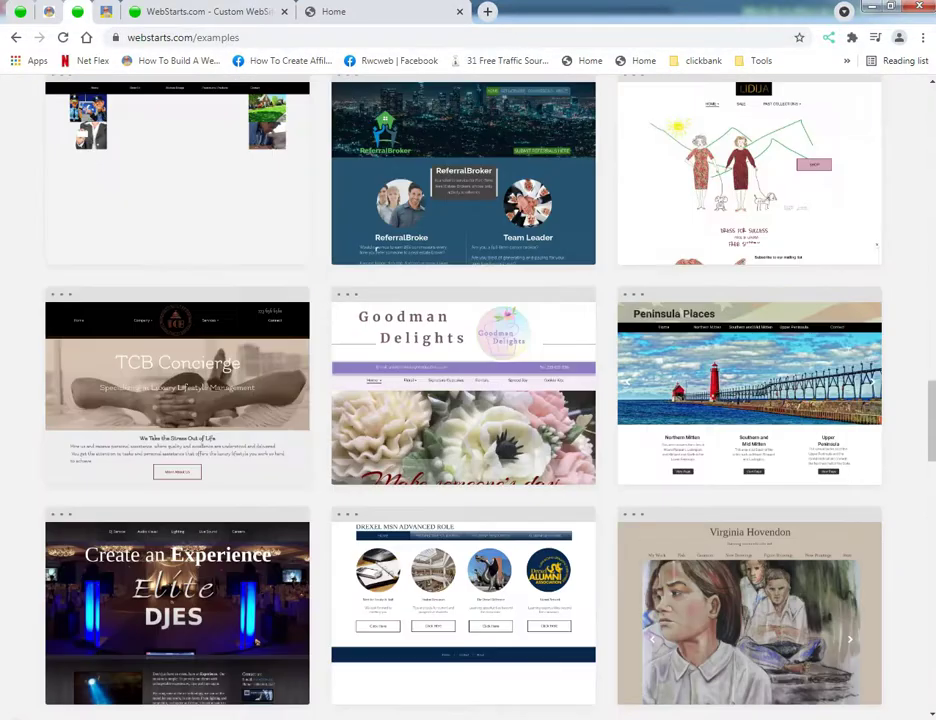
scroll(468, 400, "up", 10)
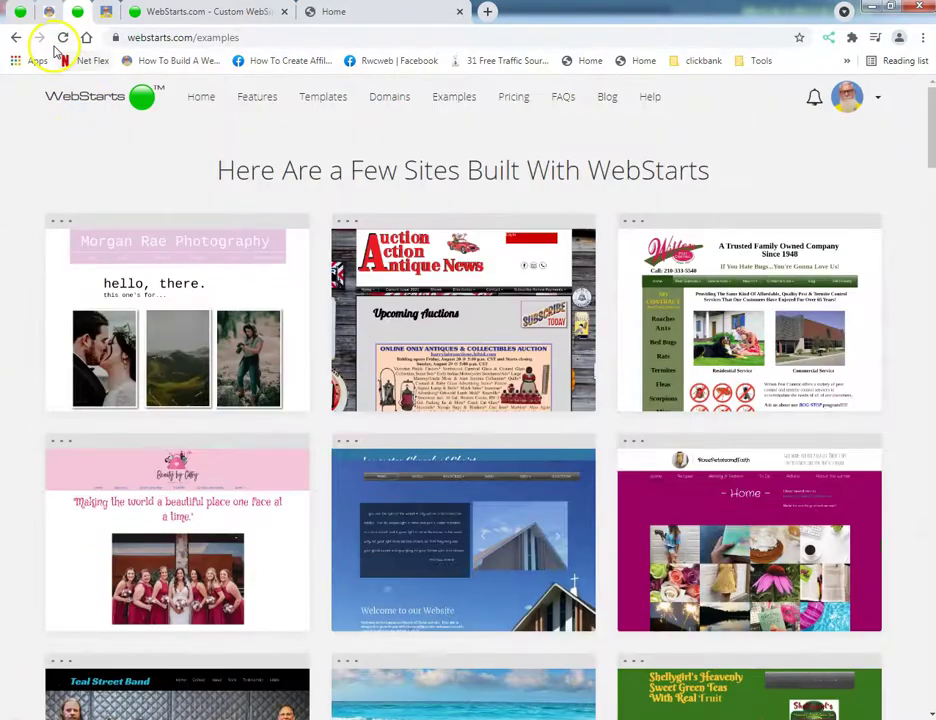
- Look over the About page in the editor, then reload the live site's Home page
key("alt+Left")
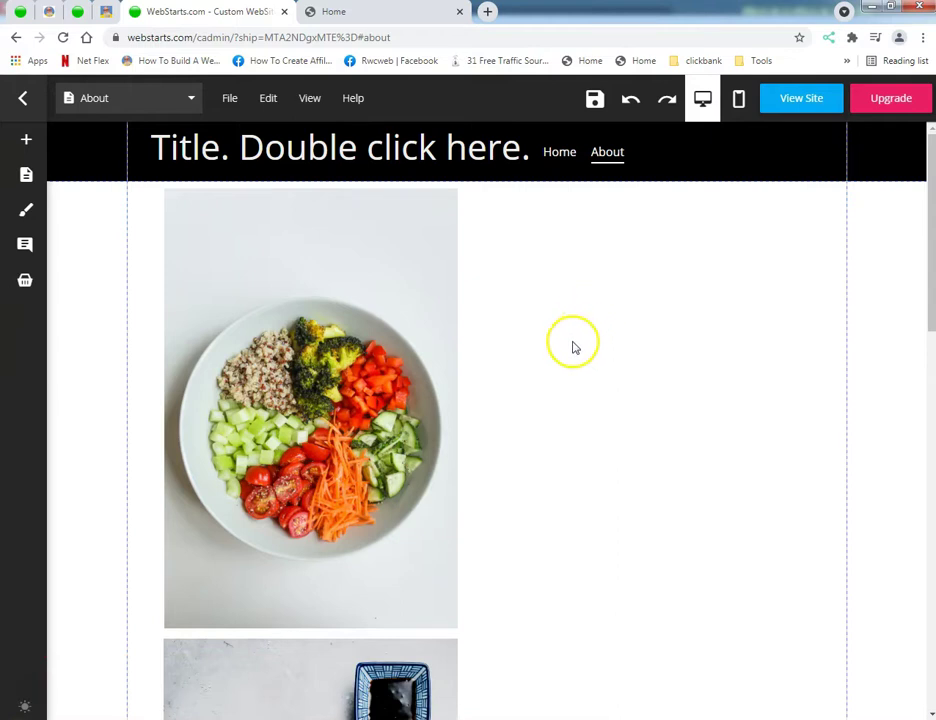
scroll(573, 347, "down", 5)
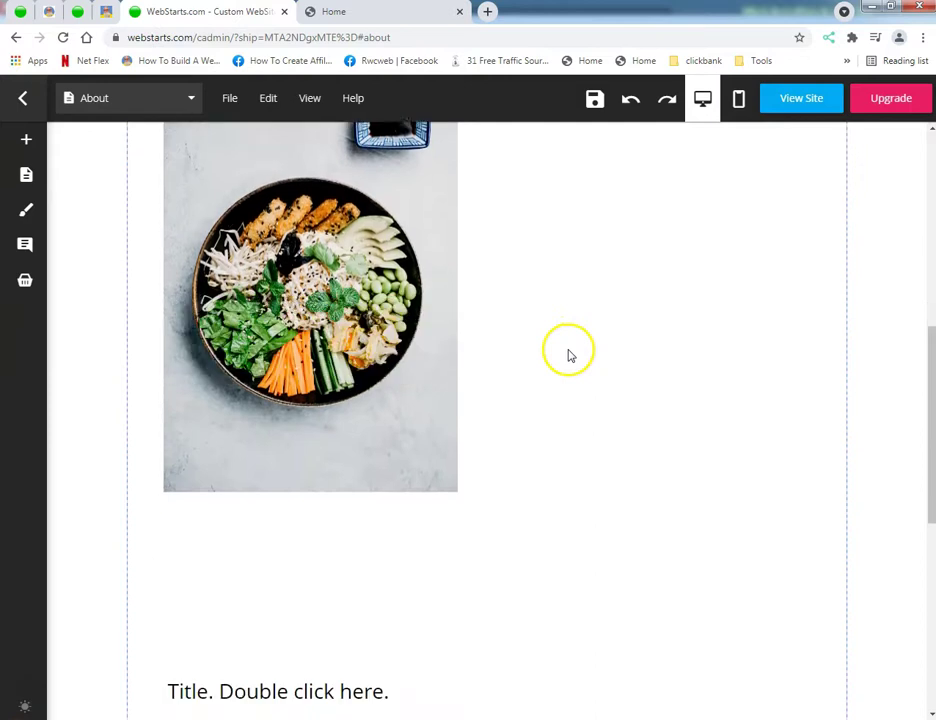
scroll(569, 355, "up", 5)
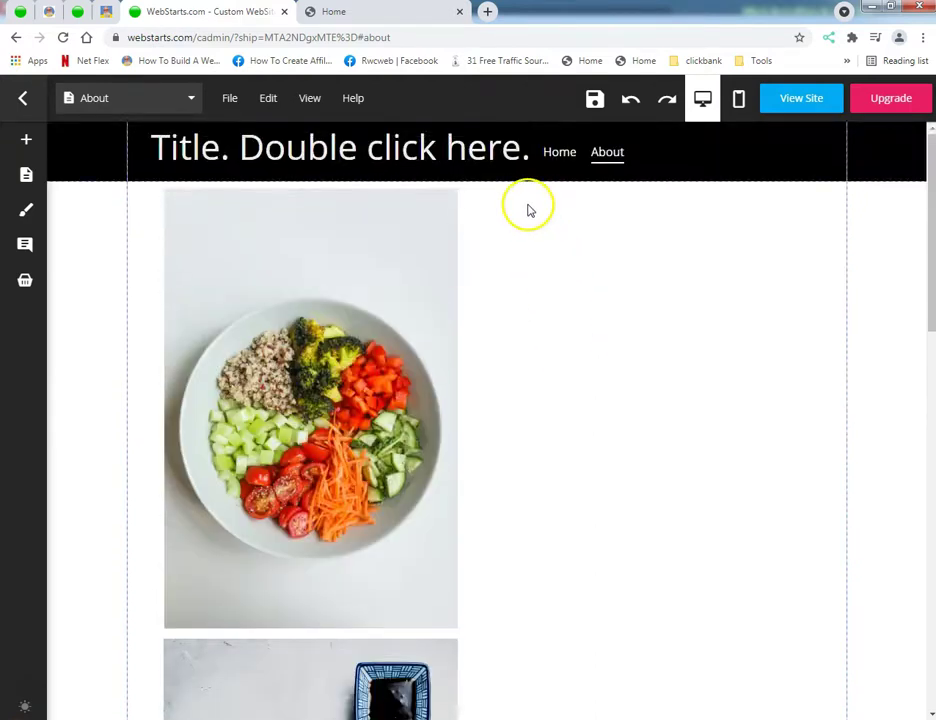
left_click(397, 11)
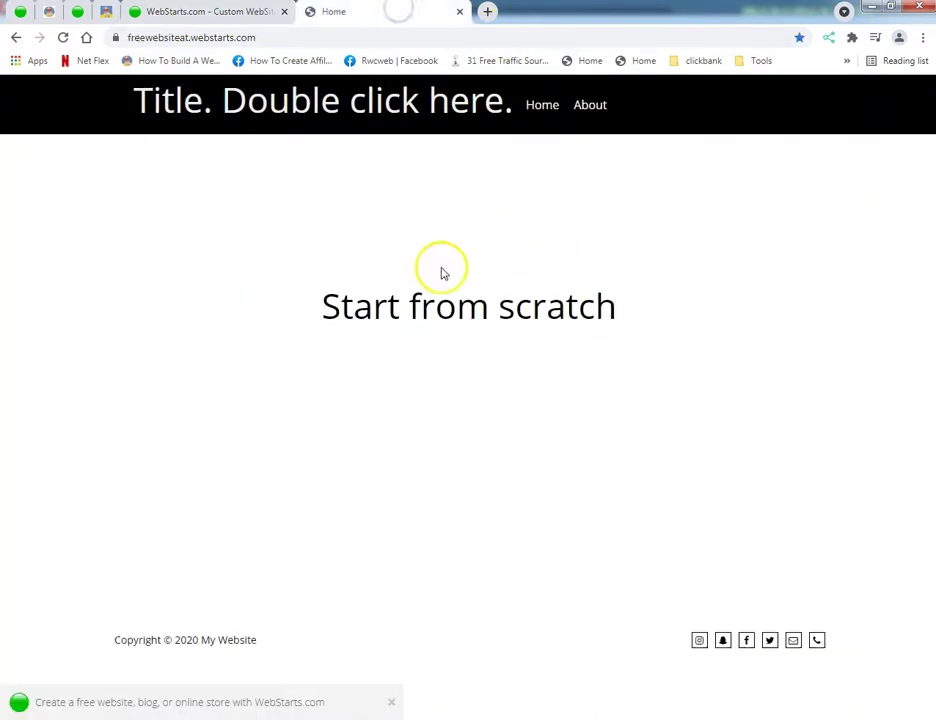
left_click(63, 37)
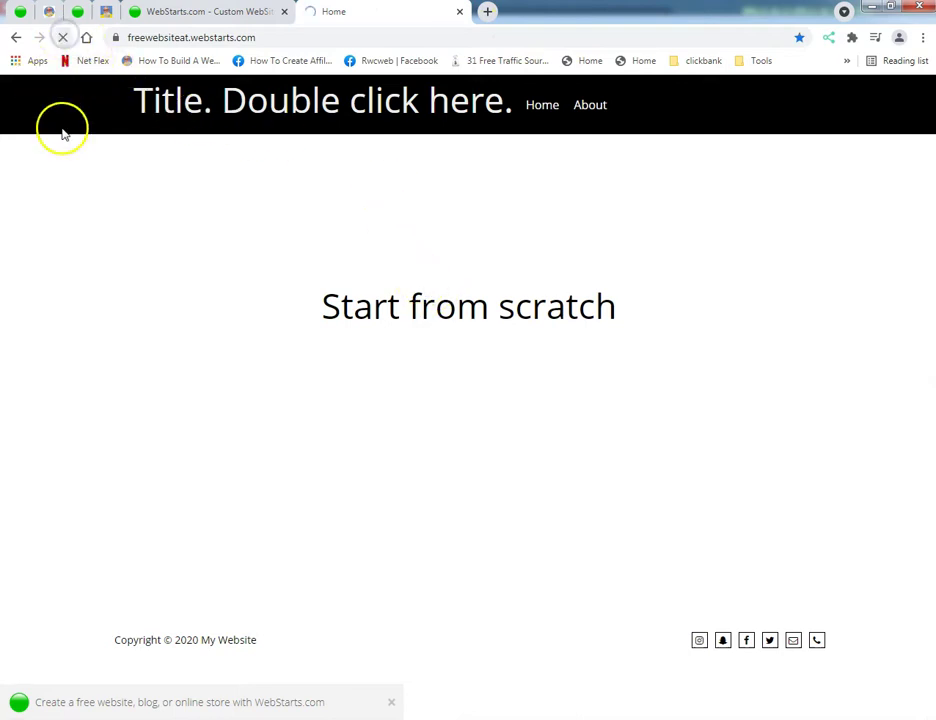
- Save the About page and view its published version with the food bowl photos
left_click(458, 12)
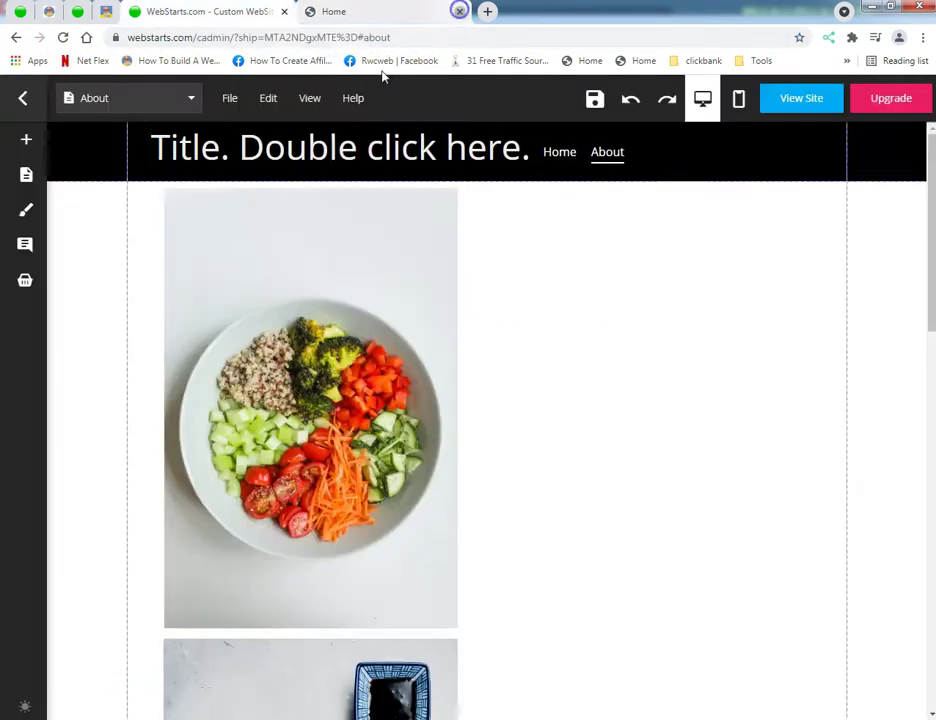
left_click(598, 100)
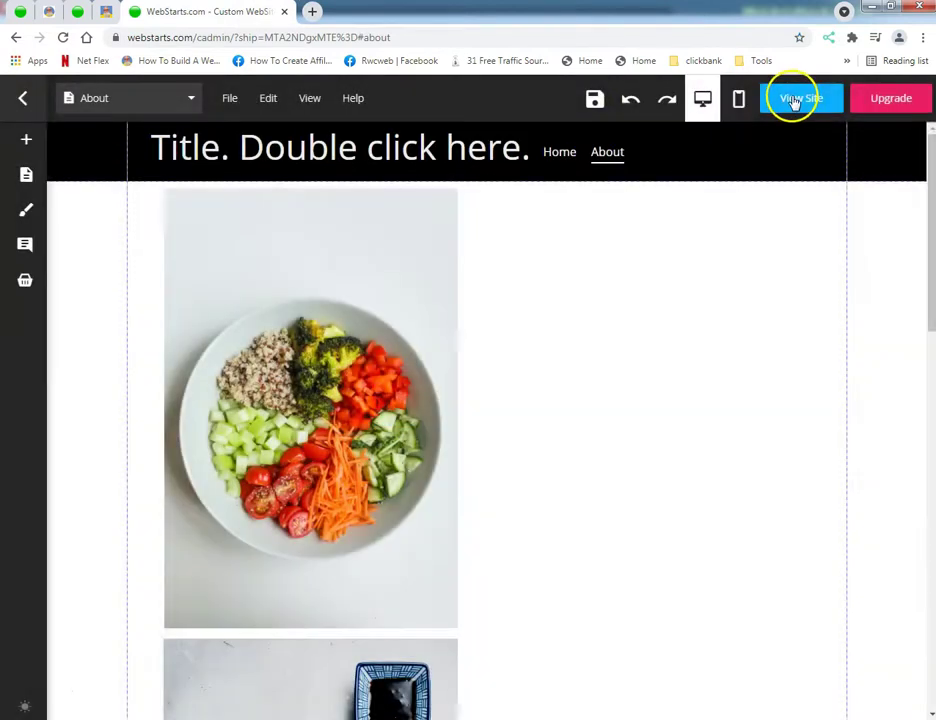
left_click(800, 98)
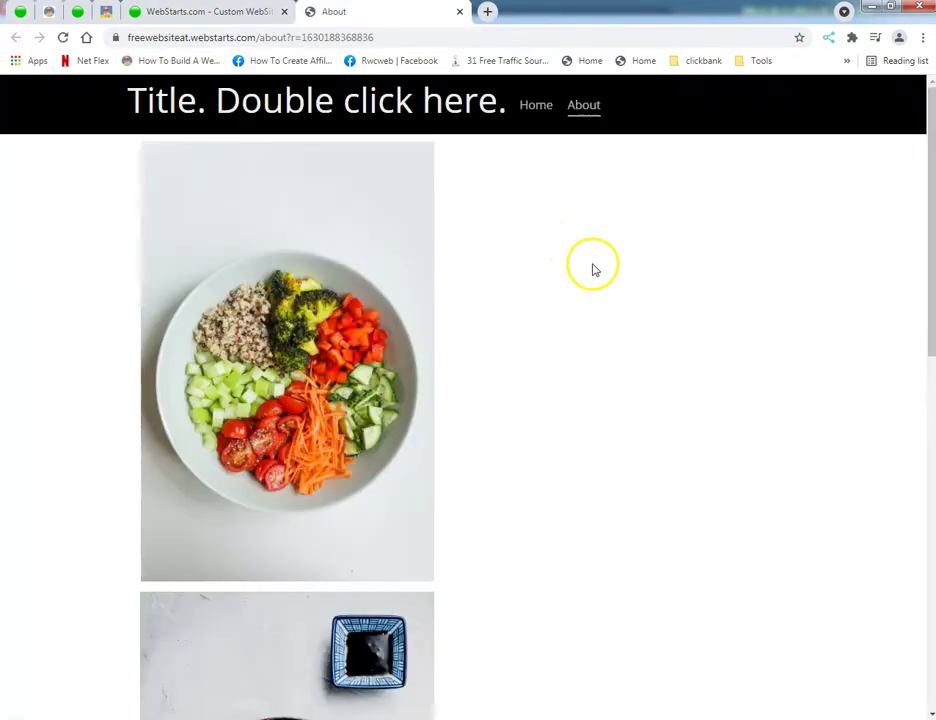
scroll(591, 280, "down", 8)
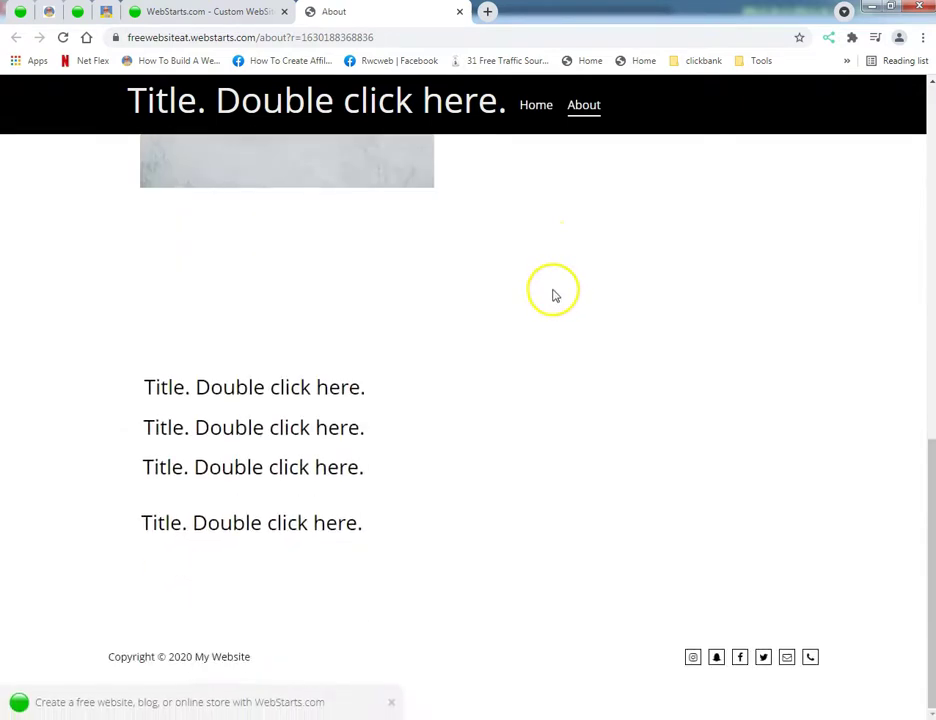
scroll(515, 332, "up", 4)
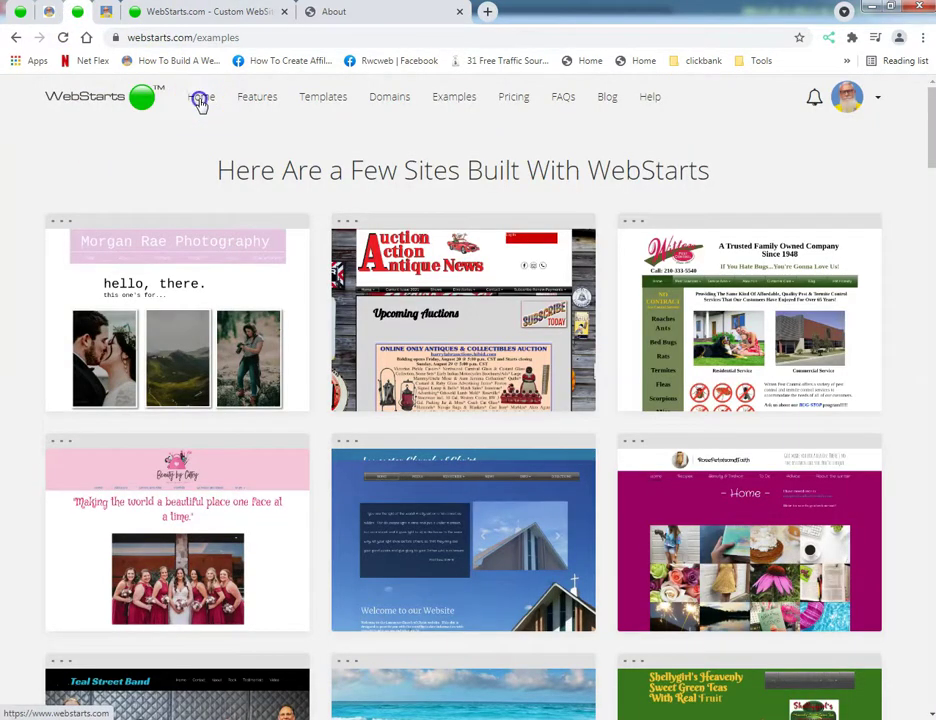
- Scroll through the WebStarts home page and back to the top
left_click(200, 98)
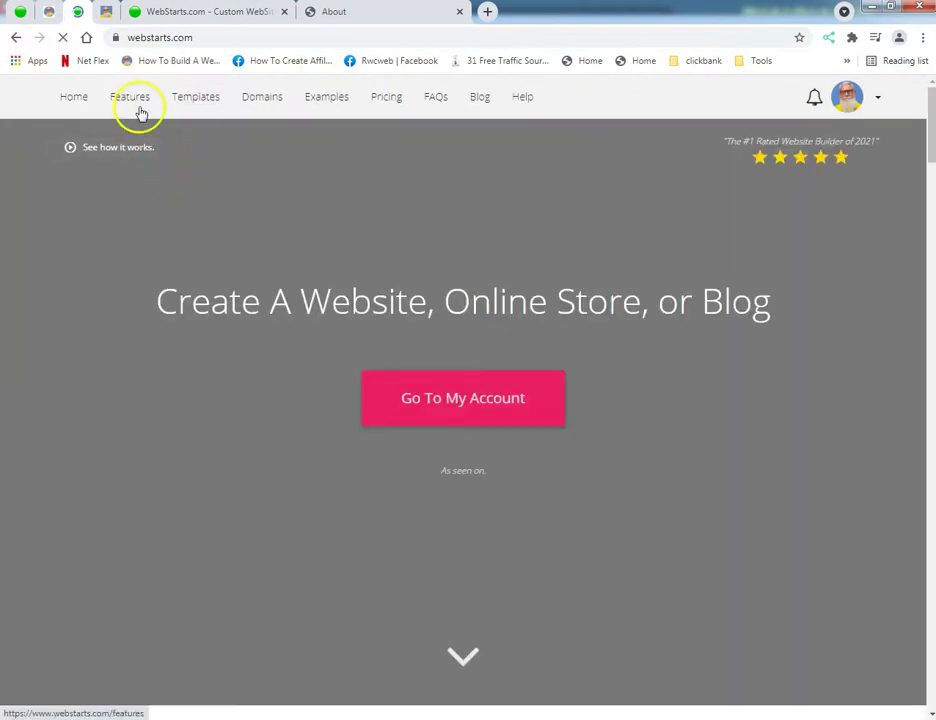
scroll(100, 176, "down", 7)
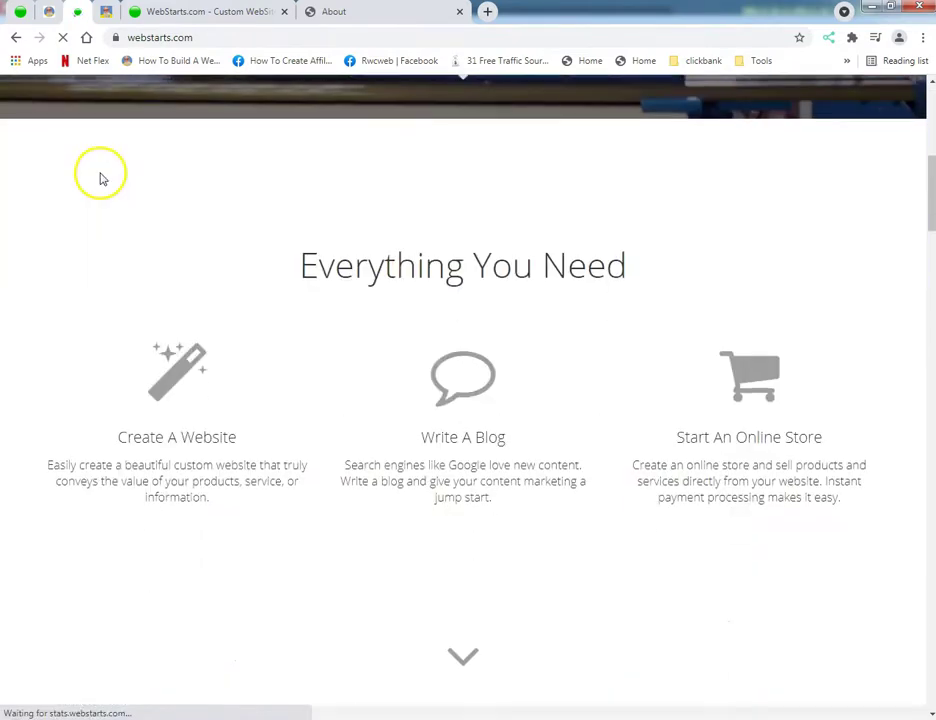
scroll(100, 179, "down", 5)
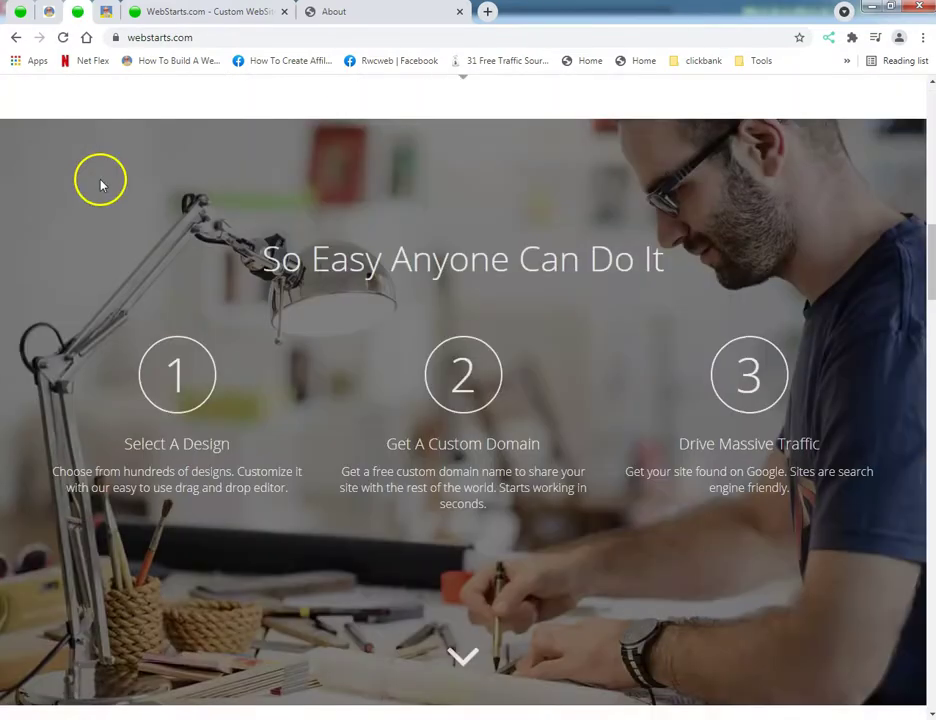
scroll(100, 182, "down", 7)
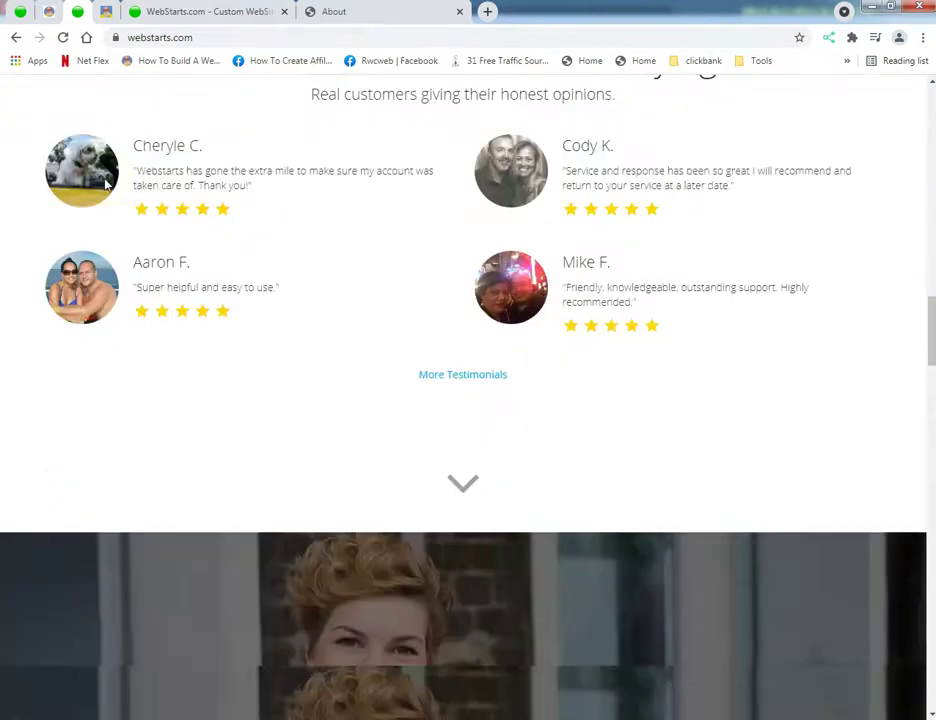
scroll(105, 184, "down", 10)
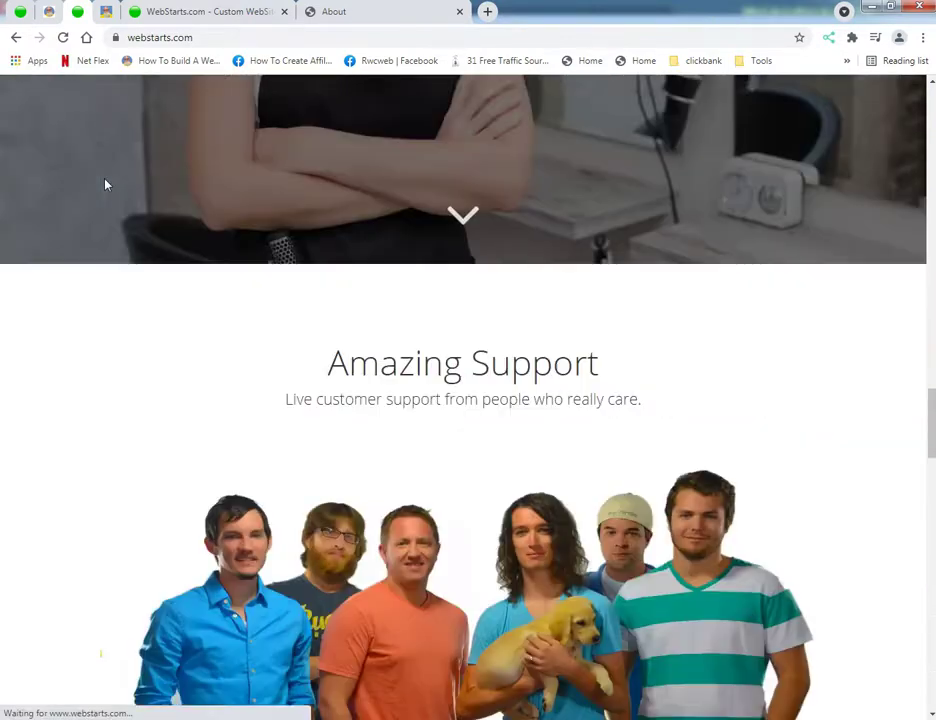
scroll(105, 184, "down", 10)
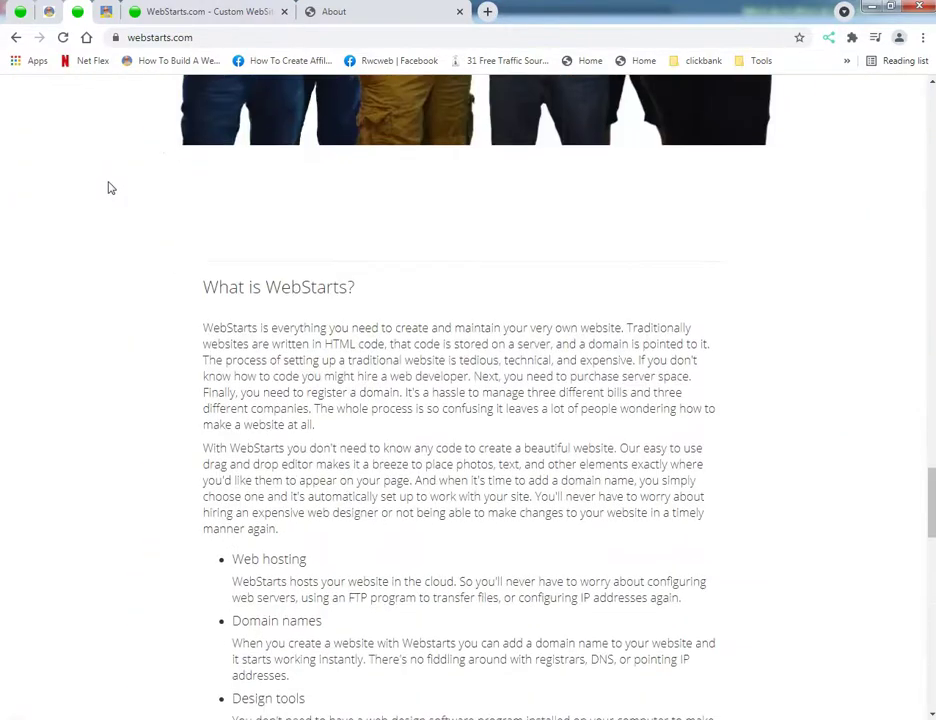
scroll(110, 188, "down", 10)
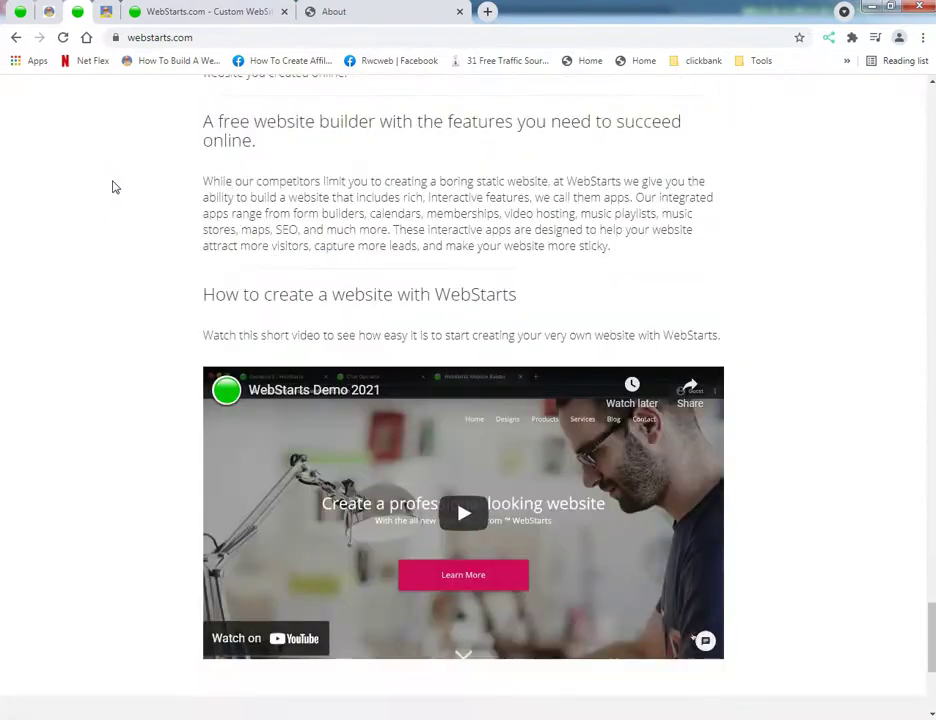
scroll(113, 187, "down", 3)
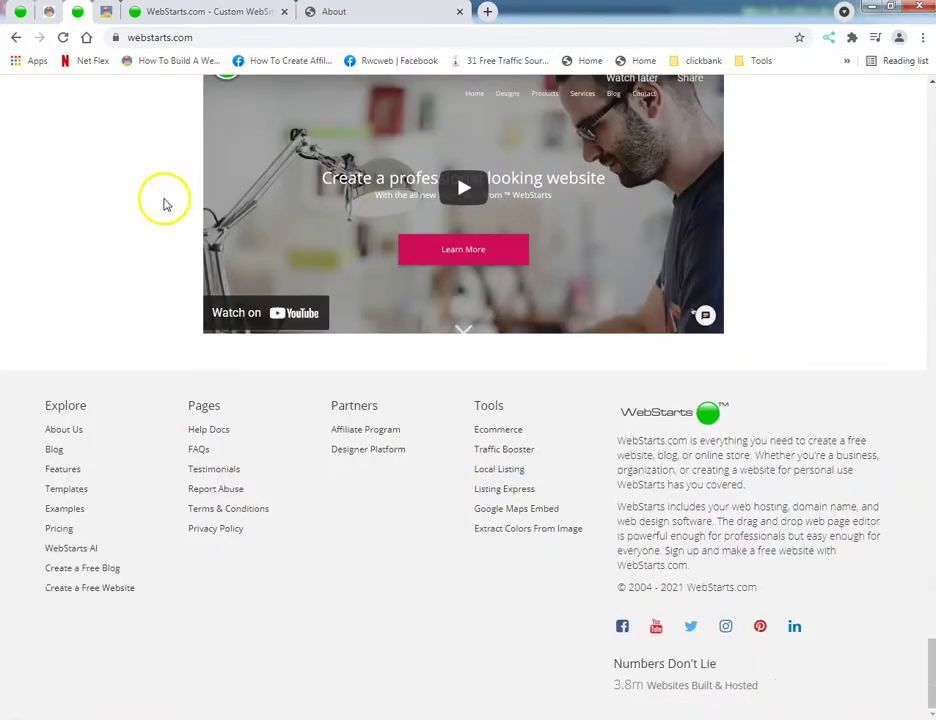
scroll(166, 200, "up", 20)
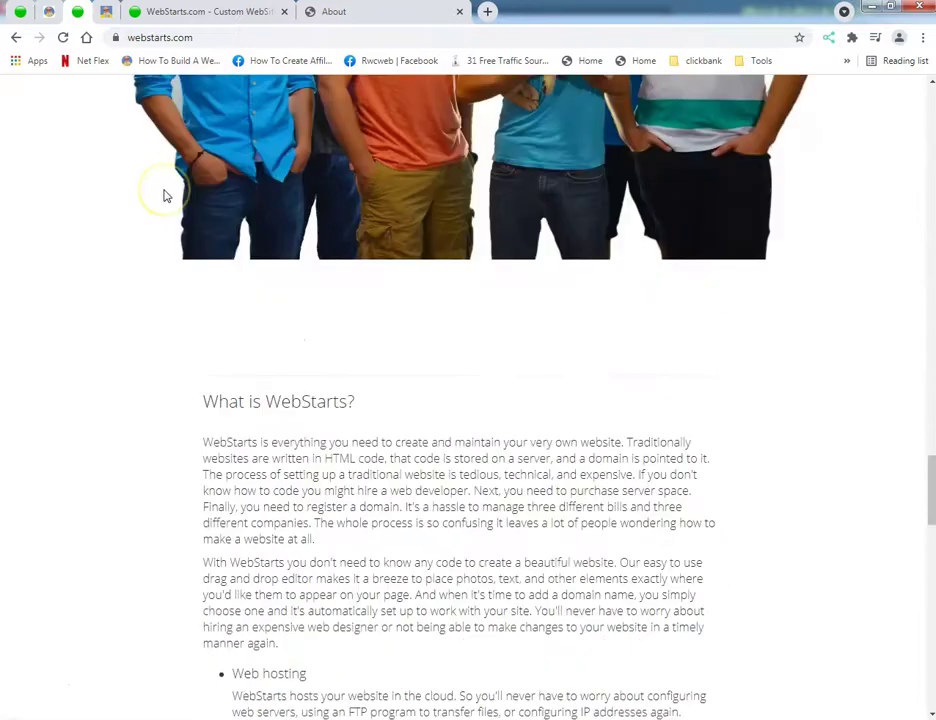
scroll(166, 196, "up", 20)
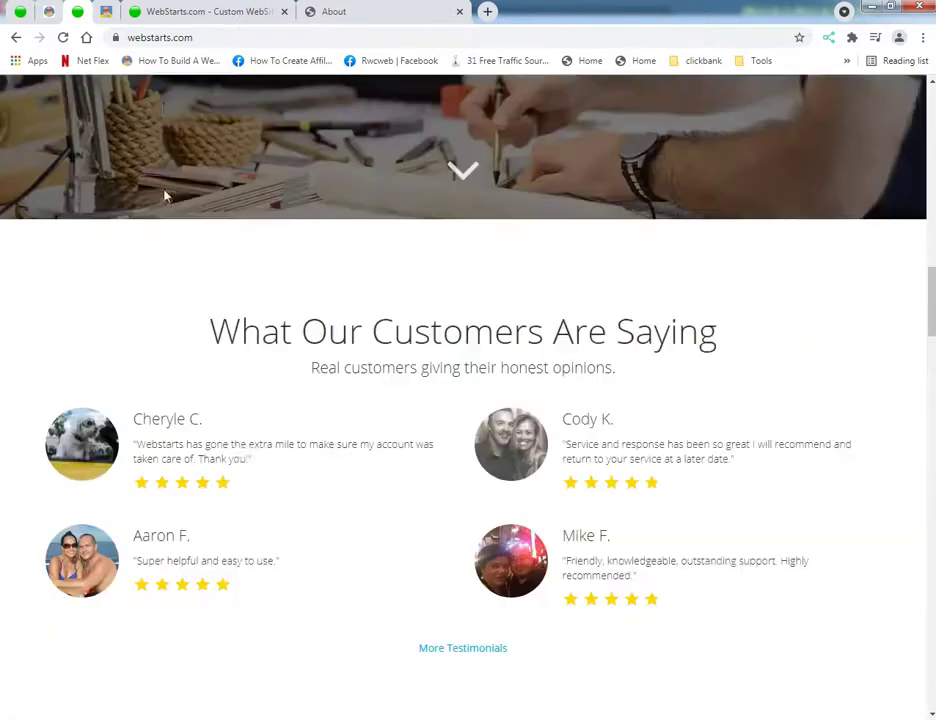
scroll(166, 196, "up", 15)
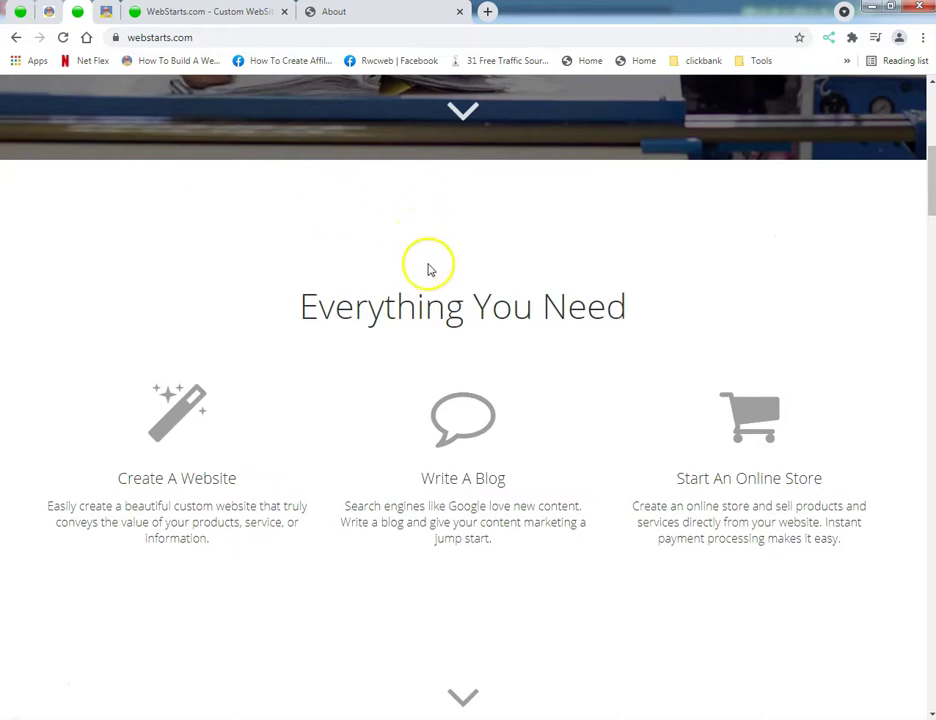
scroll(430, 270, "up", 5)
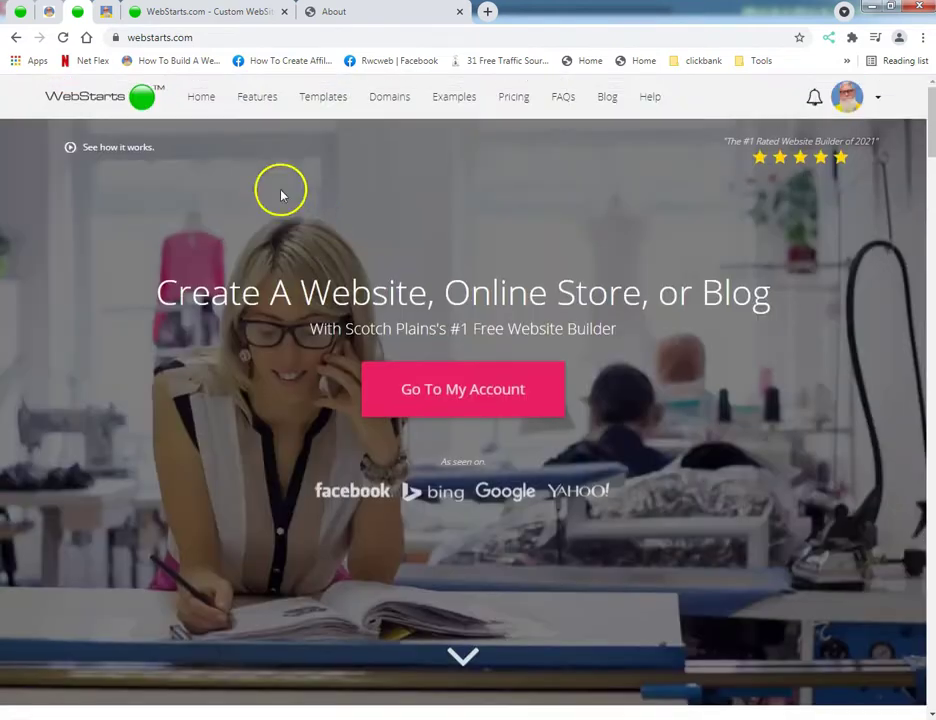
- Browse the Features page tiles such as Mobile Ready, Online Store and Over 700 Fonts
left_click(259, 96)
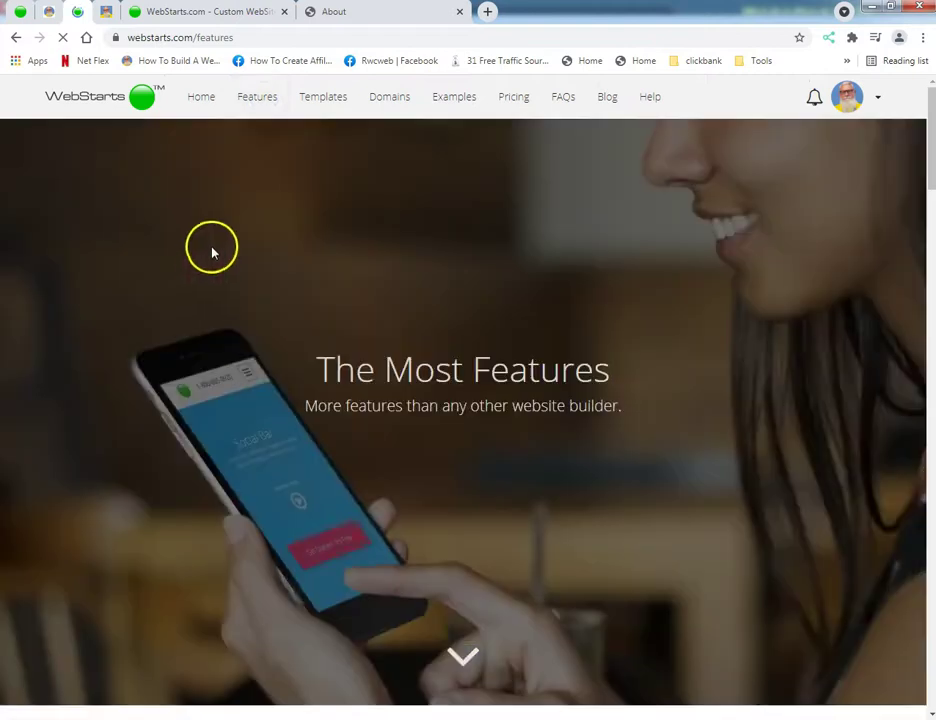
scroll(200, 266, "down", 3)
scroll(196, 272, "down", 3)
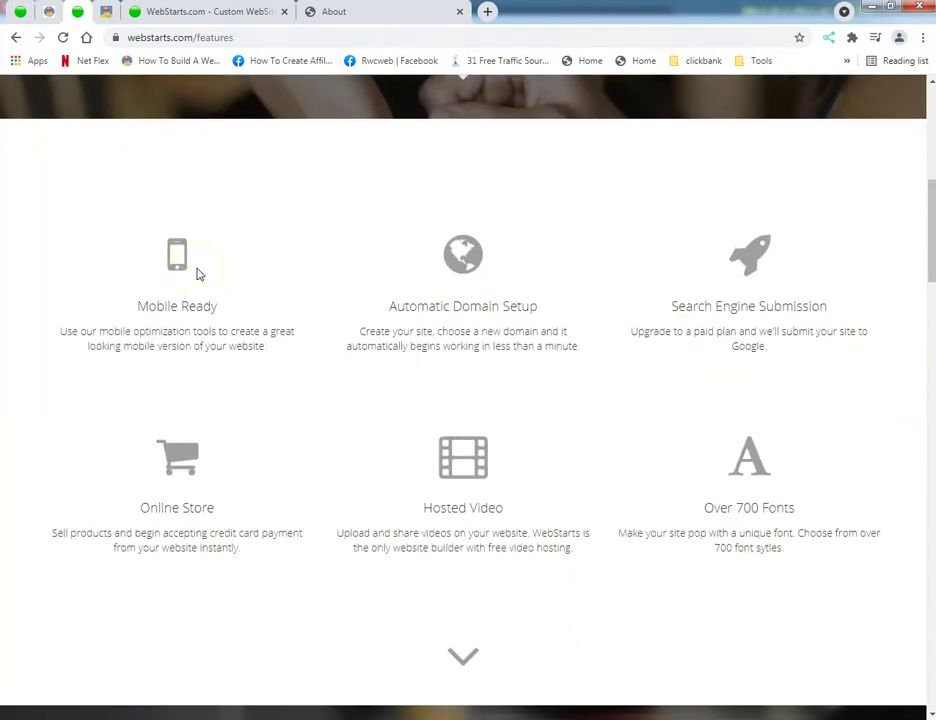
scroll(248, 288, "down", 1)
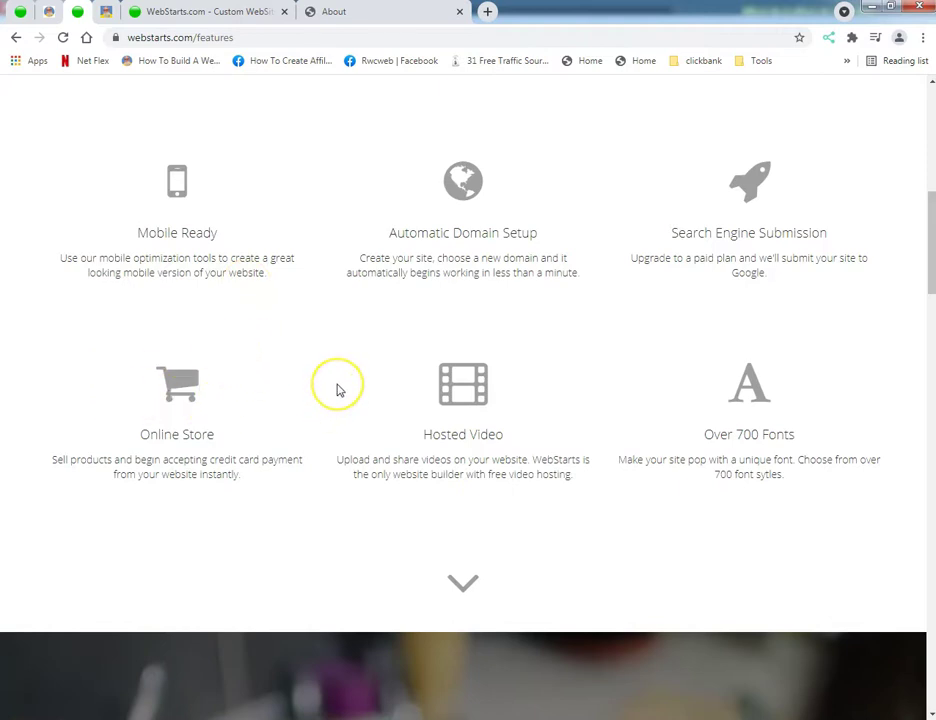
scroll(338, 390, "up", 1)
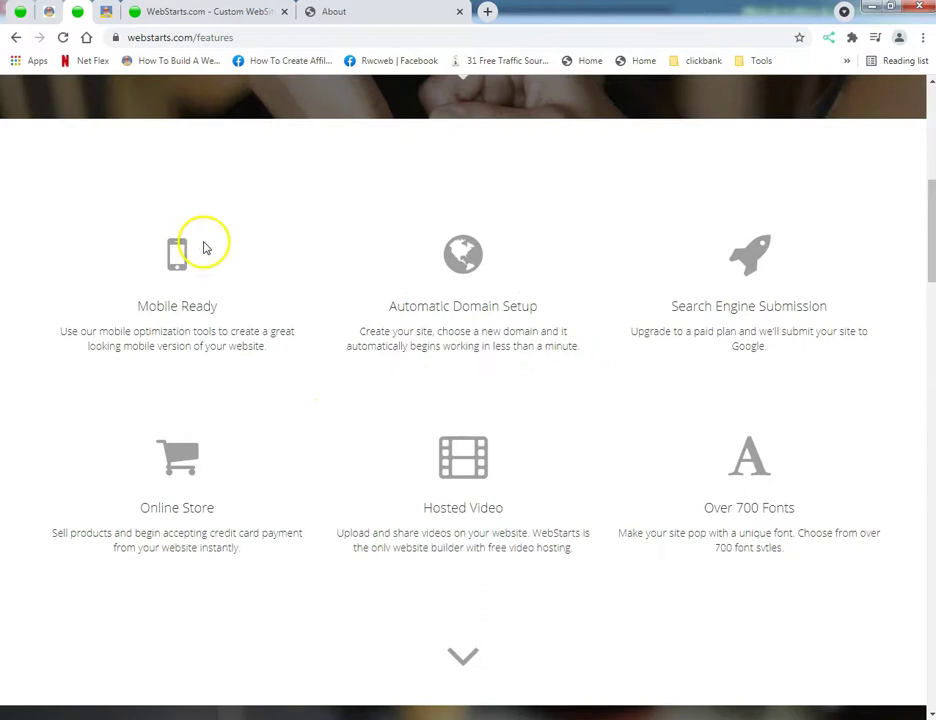
- In the About page editor, delete the top food image and move the other image up
left_click(210, 10)
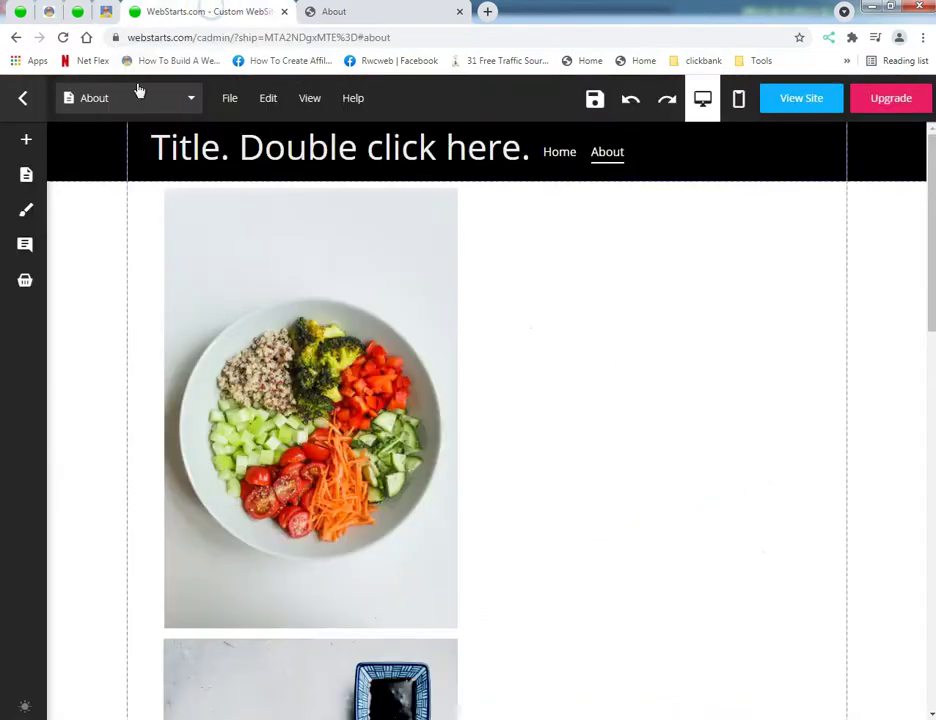
left_click(247, 280)
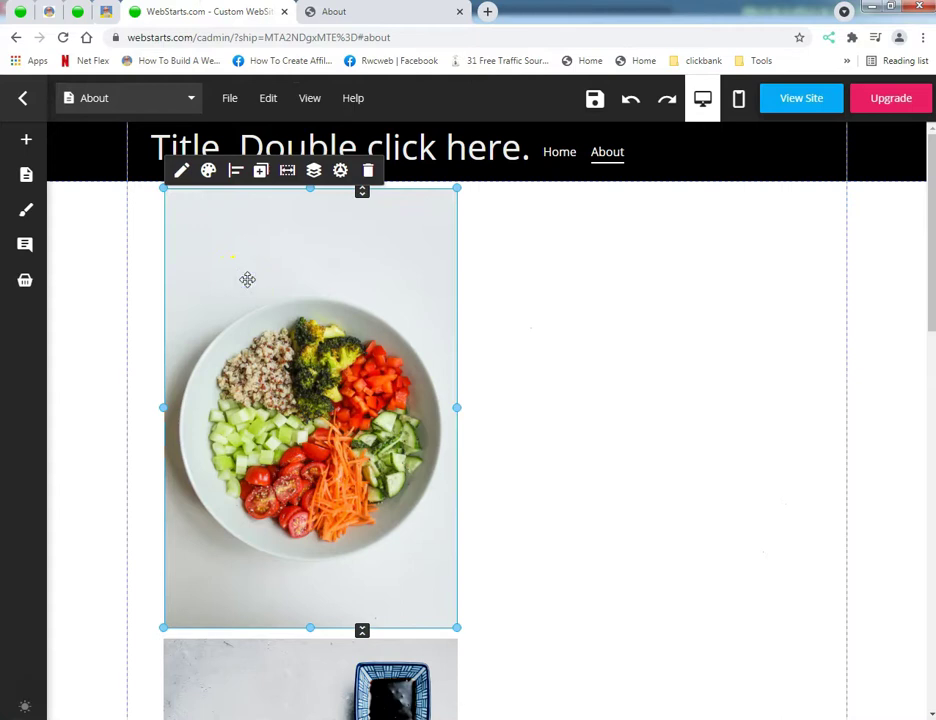
left_click(368, 172)
left_click(240, 656)
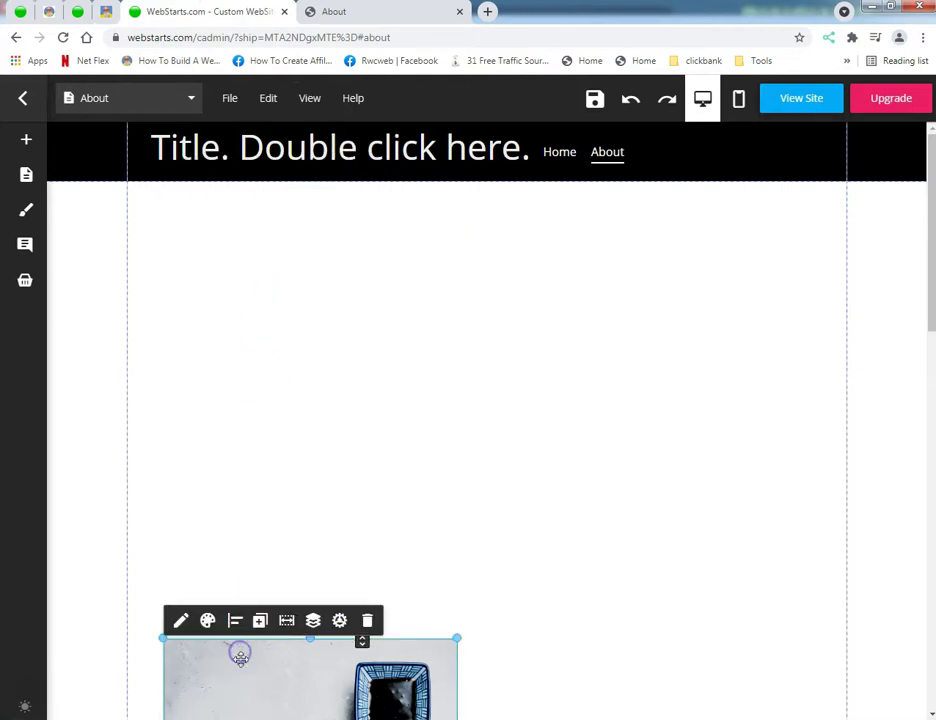
left_click_drag(240, 656, 259, 292)
scroll(422, 491, "down", 4)
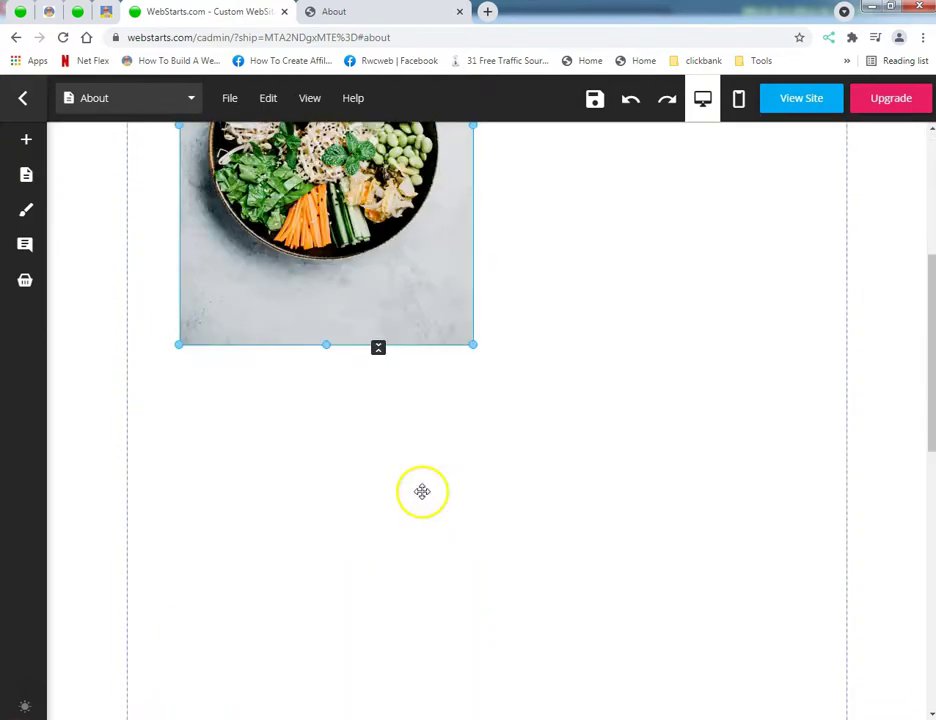
scroll(370, 539, "down", 3)
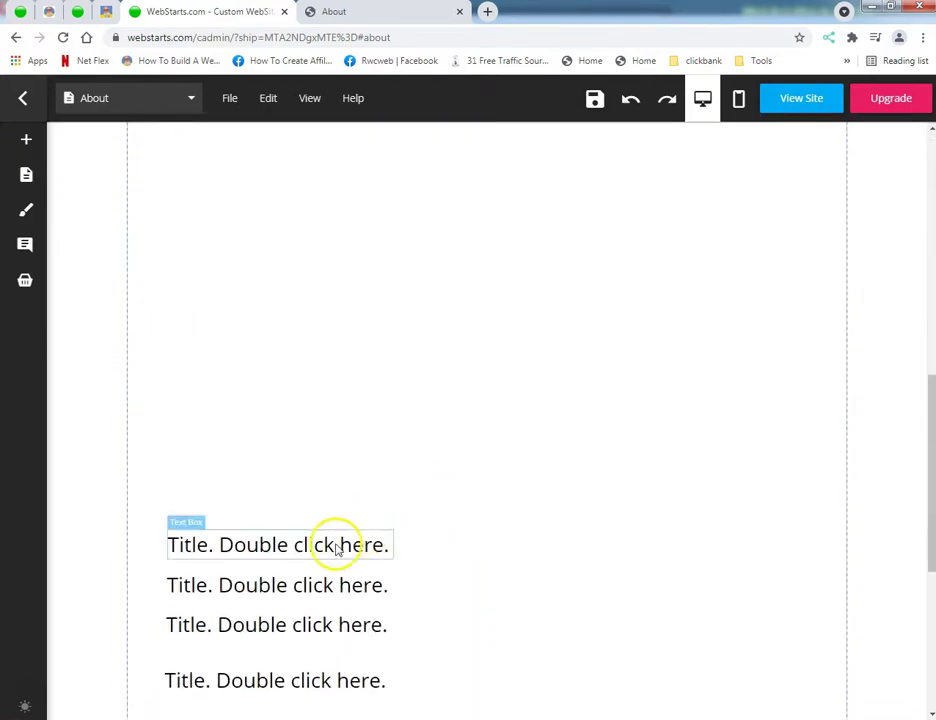
- Move the two title text boxes up the page, stacked and aligned
left_click(336, 545)
left_click_drag(320, 533, 359, 190)
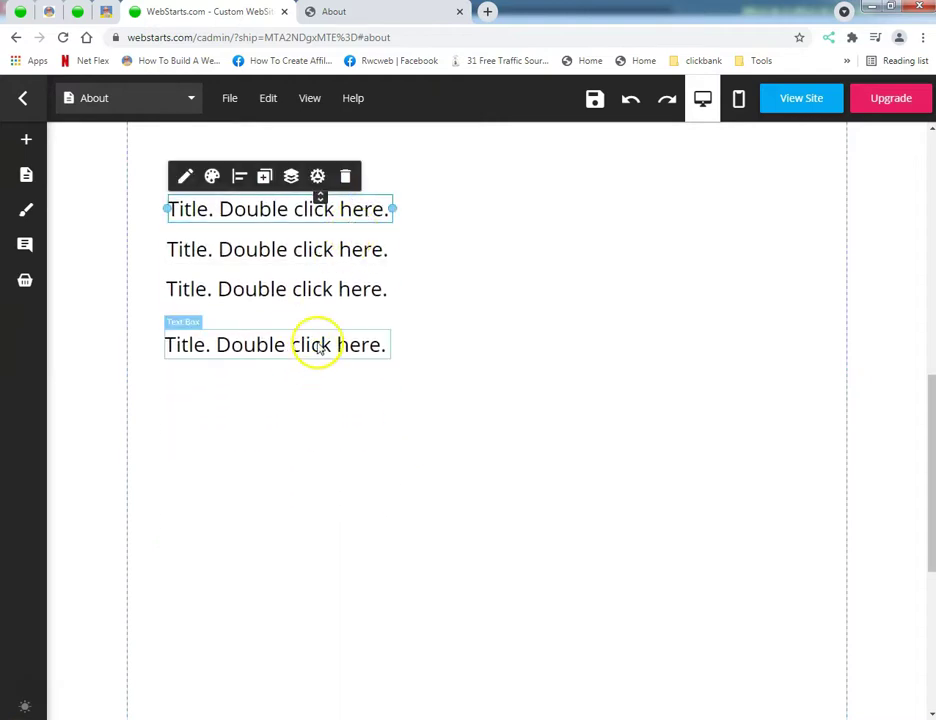
left_click(331, 249)
left_click_drag(320, 233, 292, 366)
left_click_drag(361, 368, 268, 370)
scroll(480, 405, "up", 2)
scroll(500, 400, "up", 5)
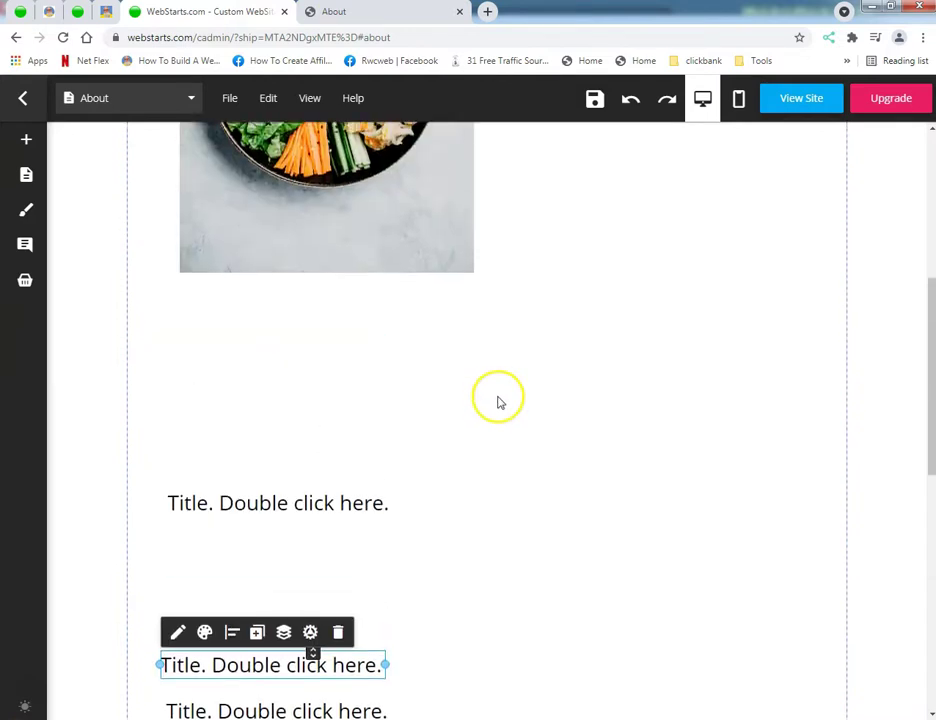
scroll(487, 403, "down", 1)
scroll(474, 418, "down", 1)
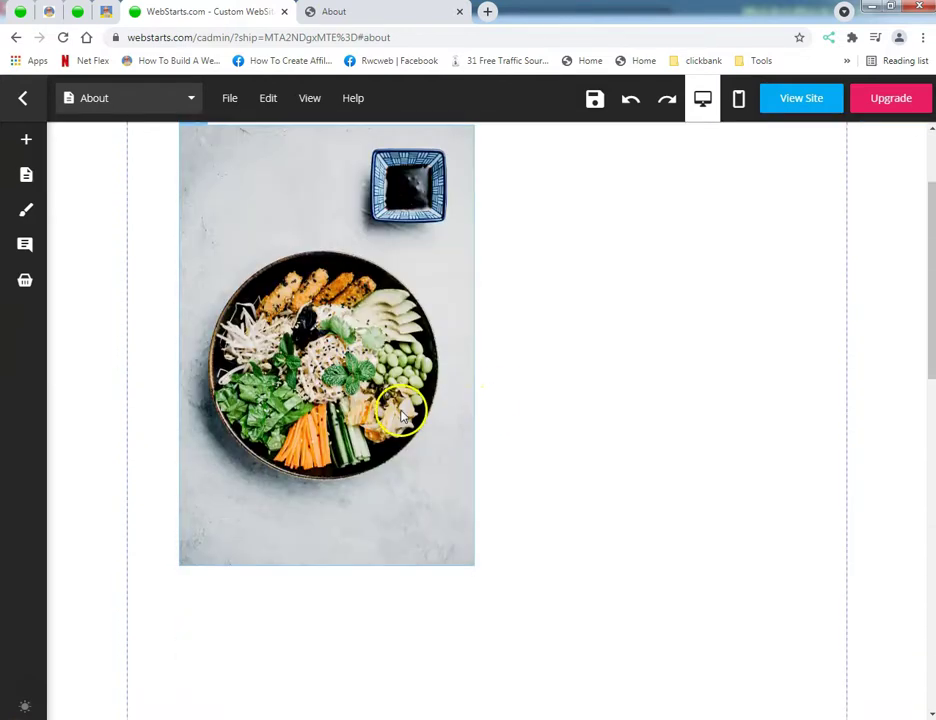
- Delete the remaining food image from the About page
left_click(401, 409)
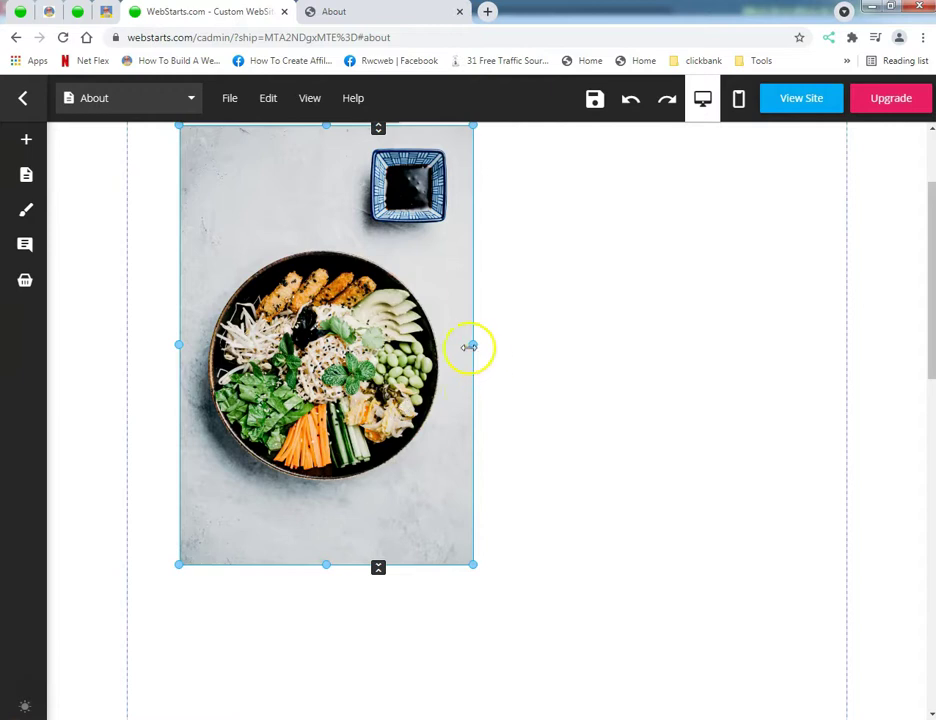
left_click_drag(470, 347, 390, 347)
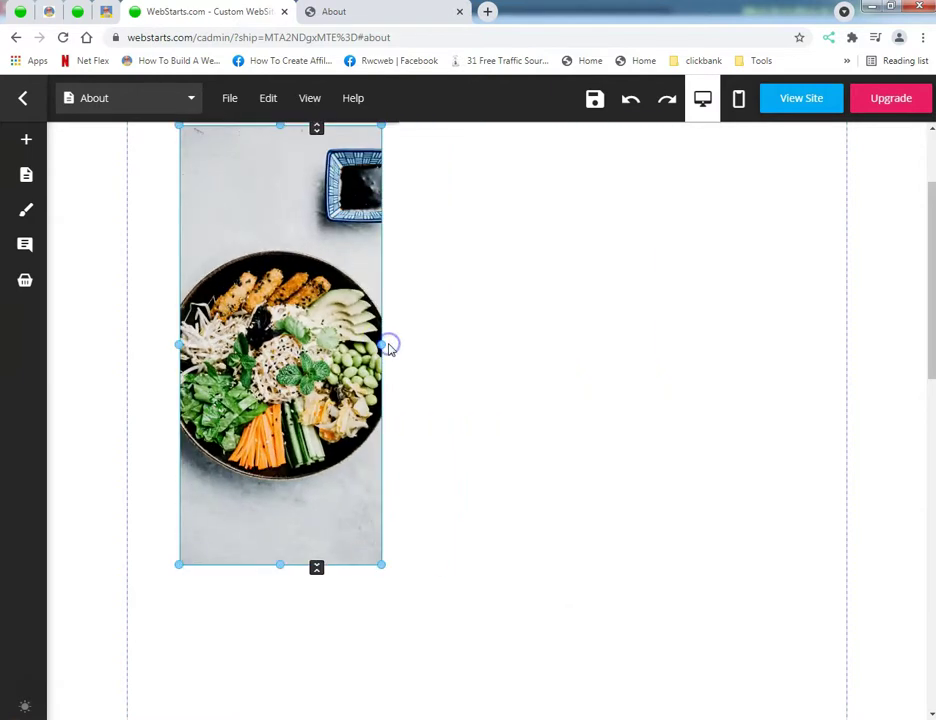
scroll(414, 367, "up", 2)
left_click(298, 303)
left_click(383, 262)
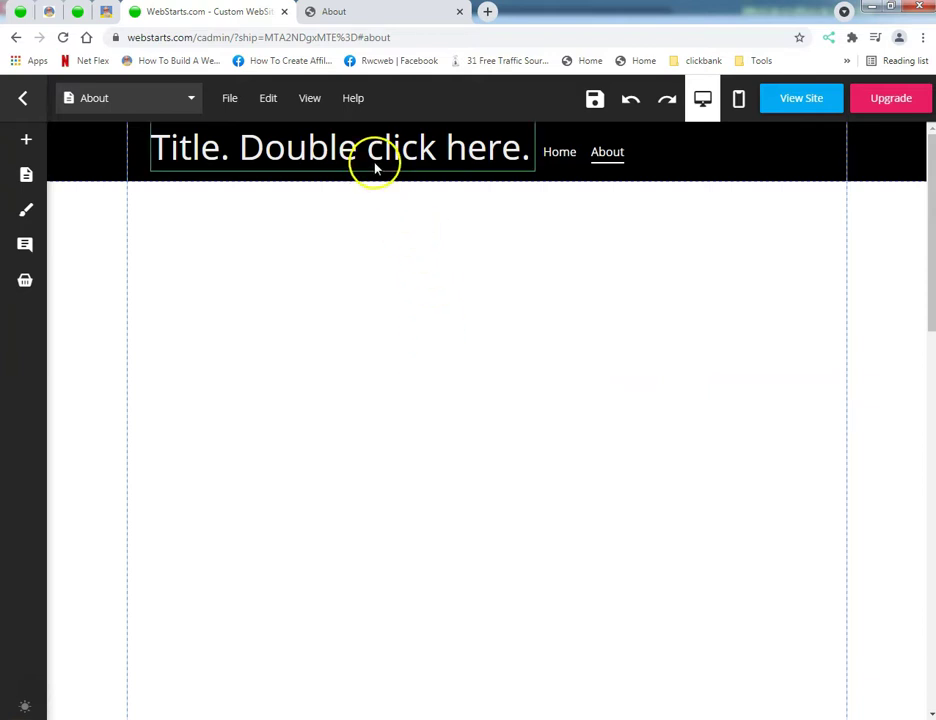
- Replace the placeholder header title text with 'My Web Store'
left_click(374, 162)
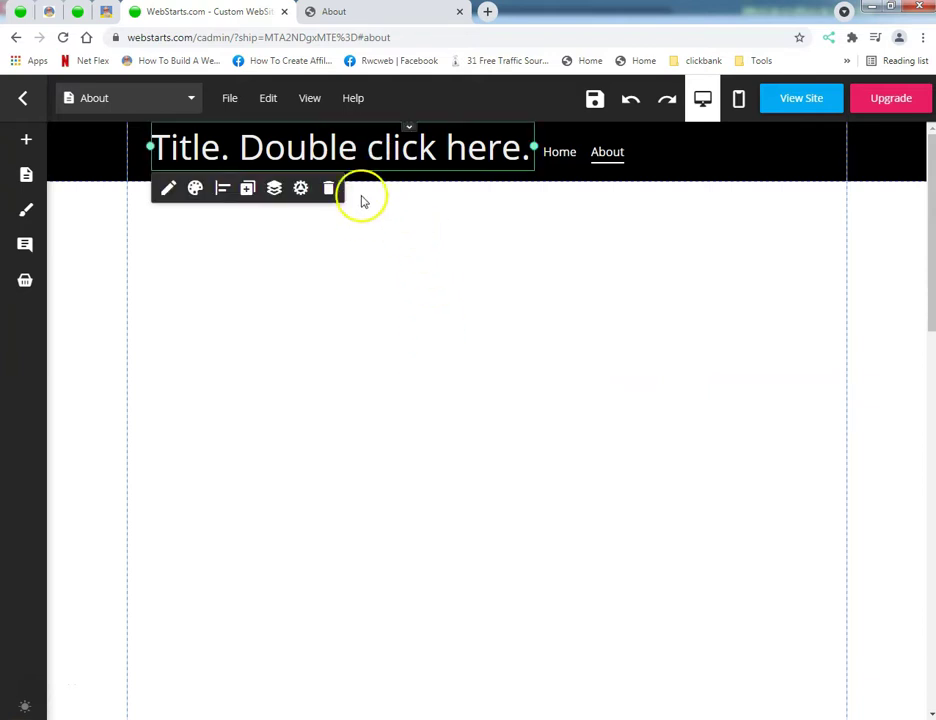
double_click(350, 154)
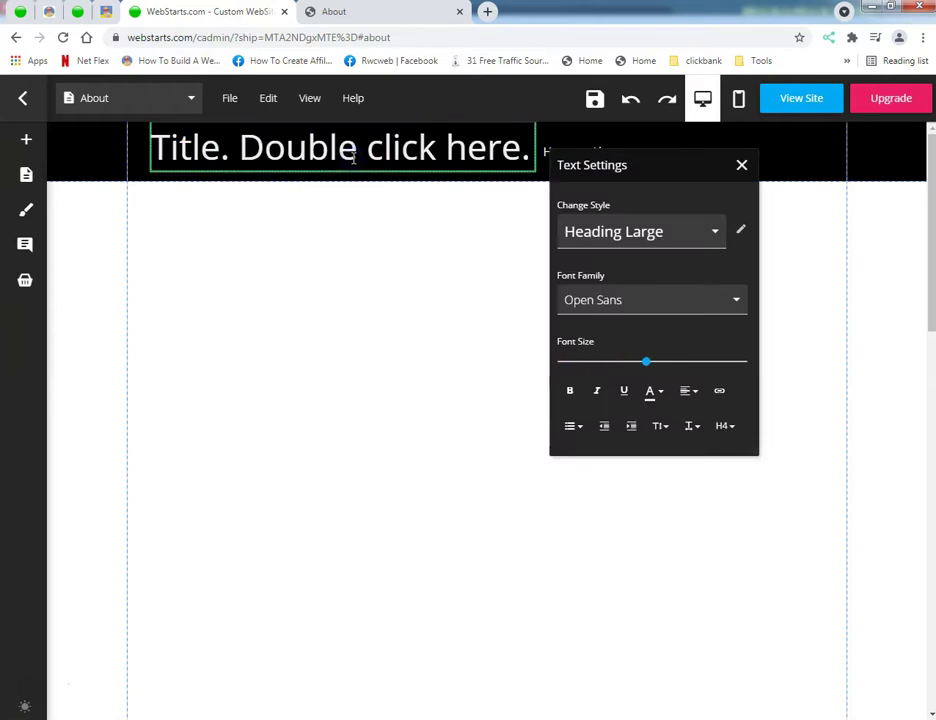
triple_click(353, 161)
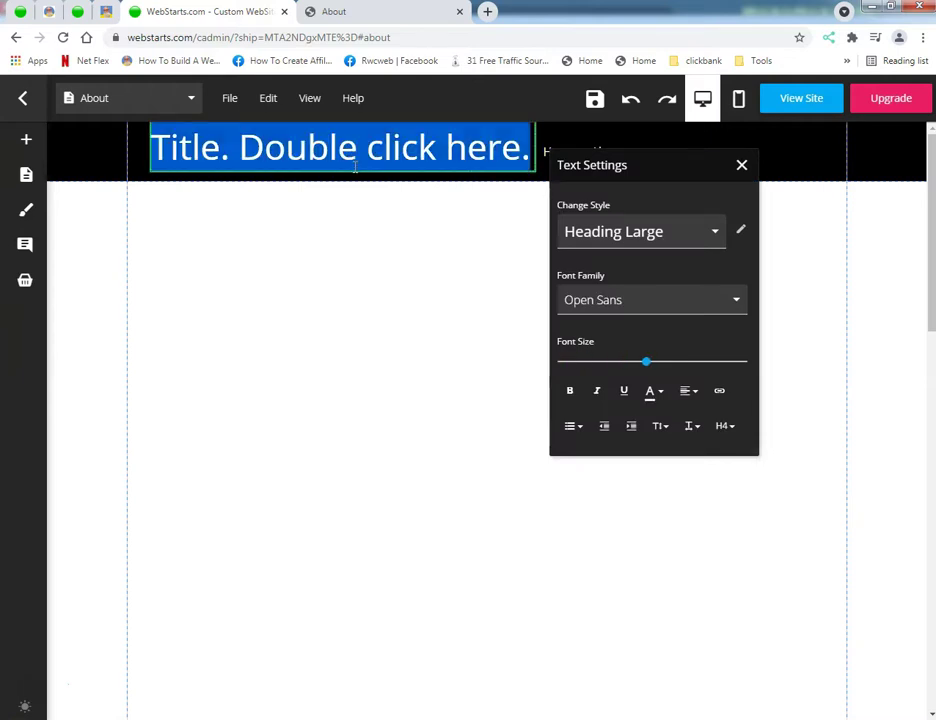
type("My Web Store")
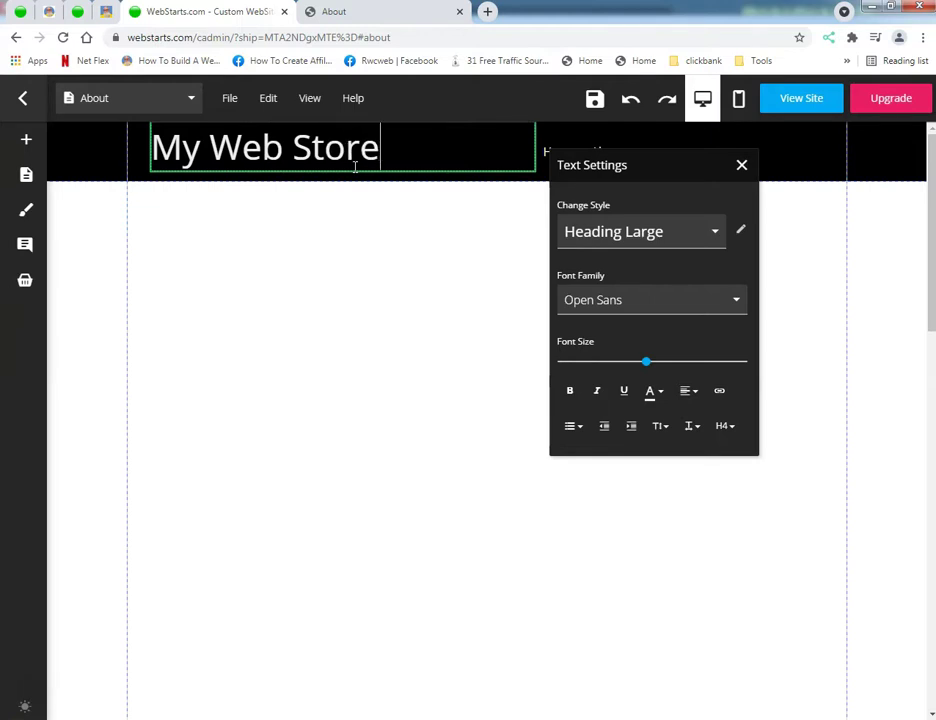
left_click(322, 311)
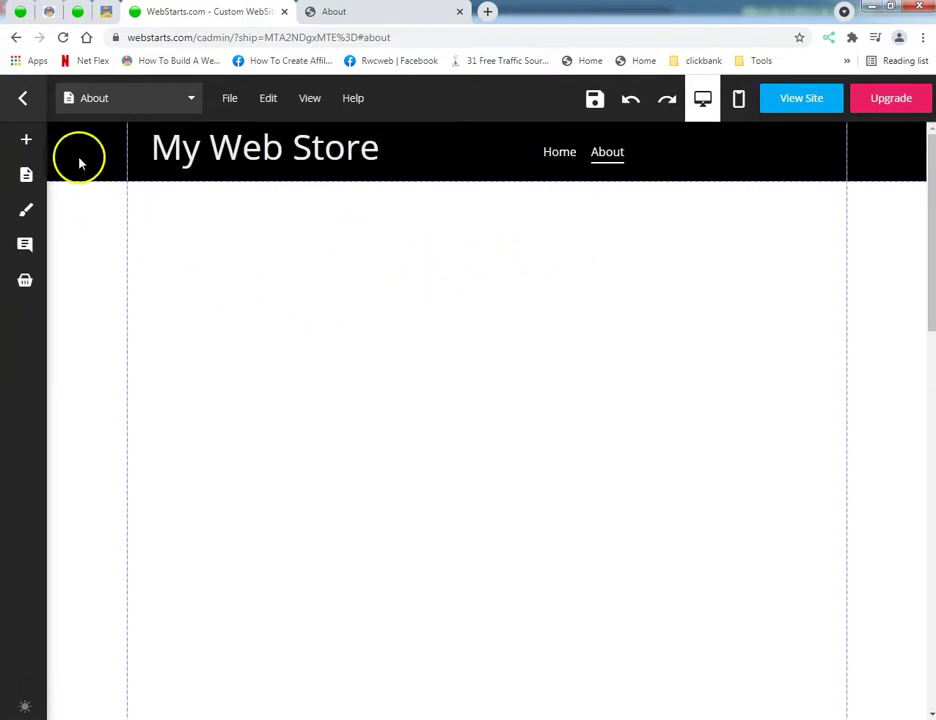
- Insert a black 'Click Here' button and centre it below the My Web Store header
left_click(43, 146)
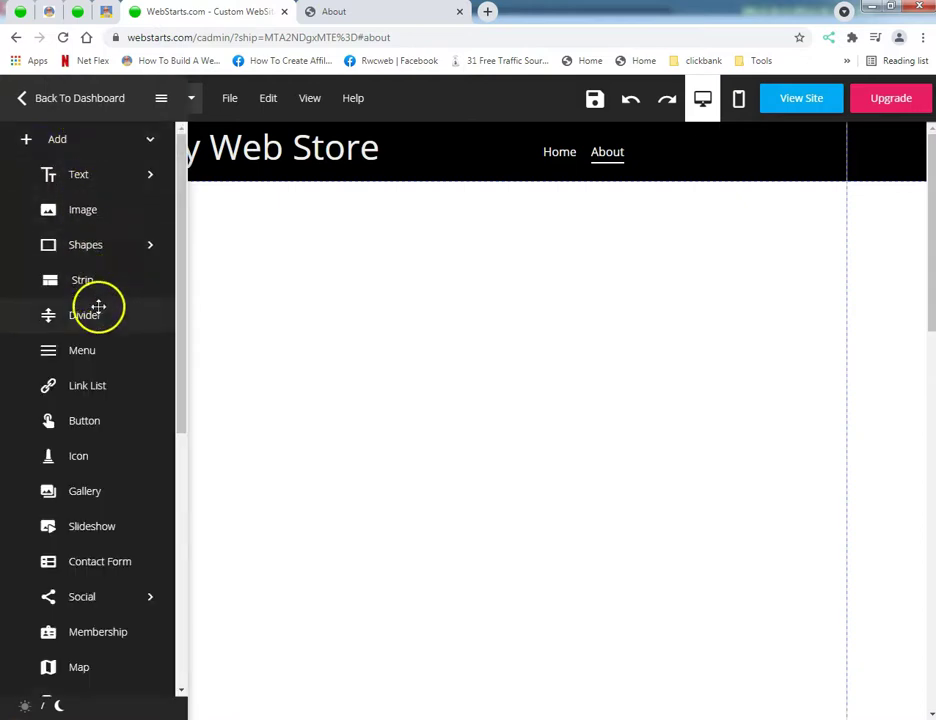
scroll(92, 437, "down", 3)
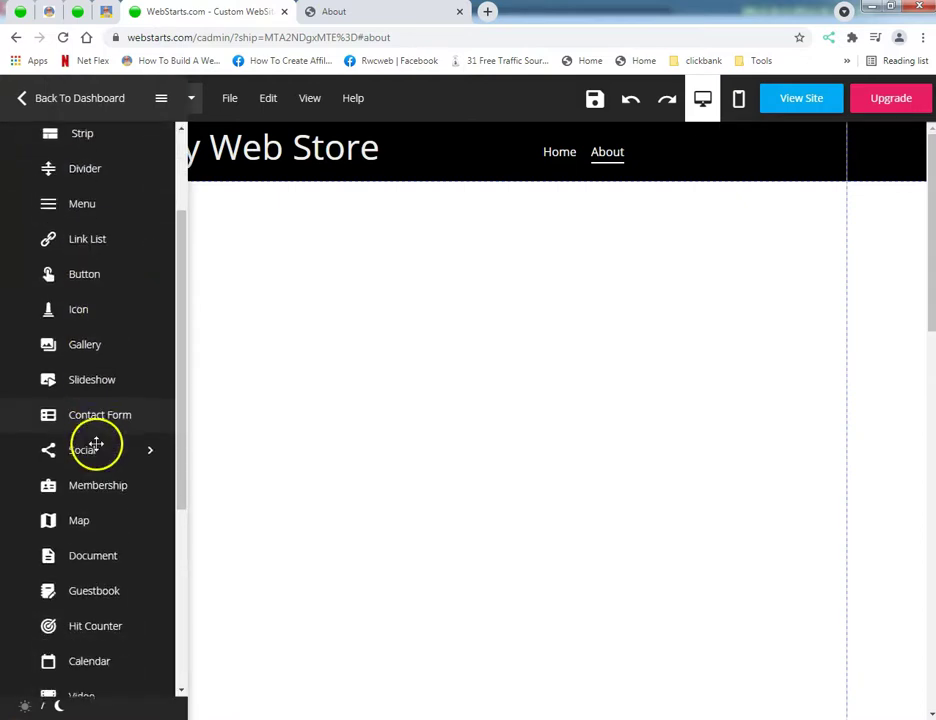
scroll(103, 442, "up", 3)
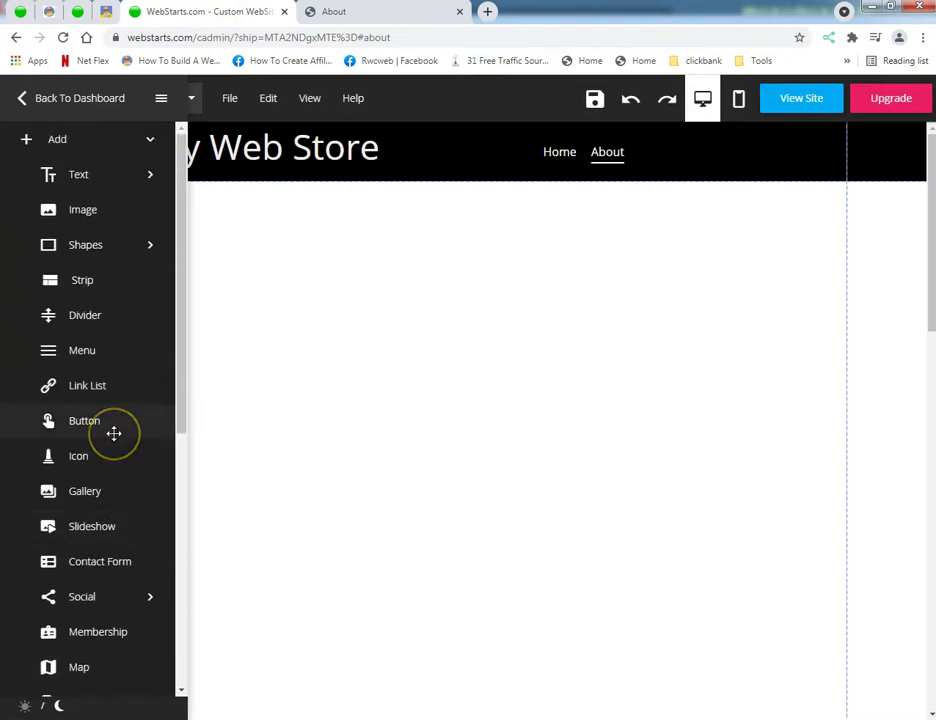
left_click(114, 431)
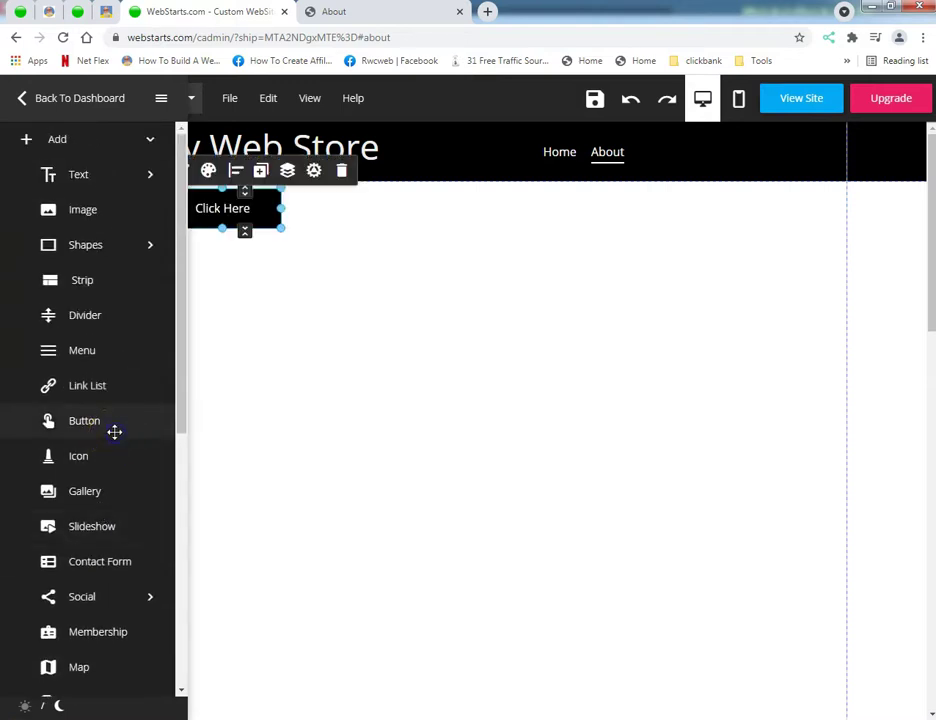
left_click_drag(272, 226, 467, 326)
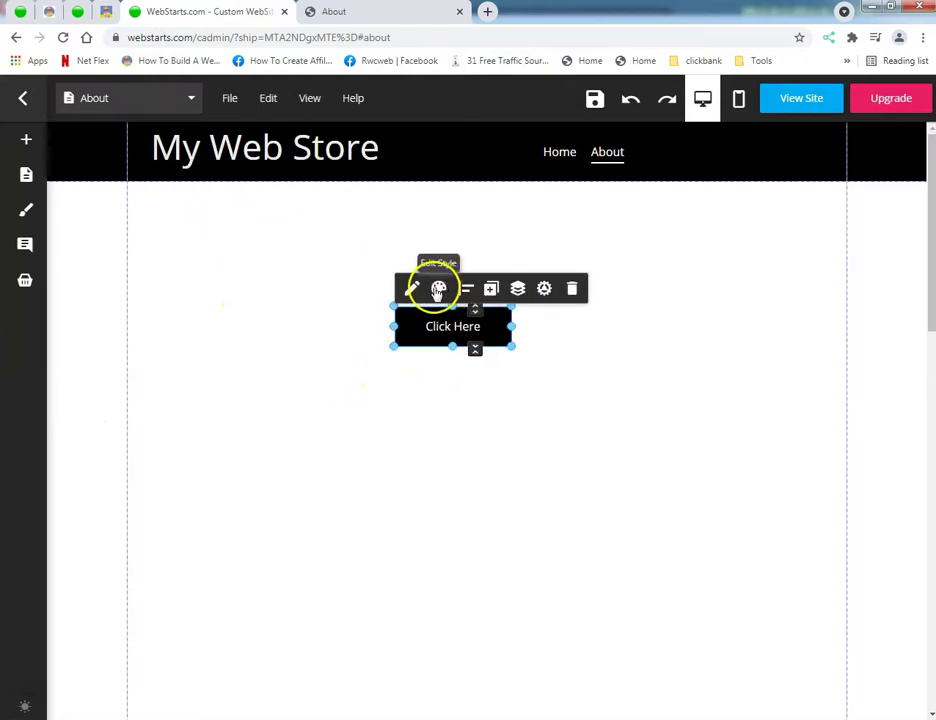
- Change the new button's label to 'Sign up NOW!'
left_click(544, 290)
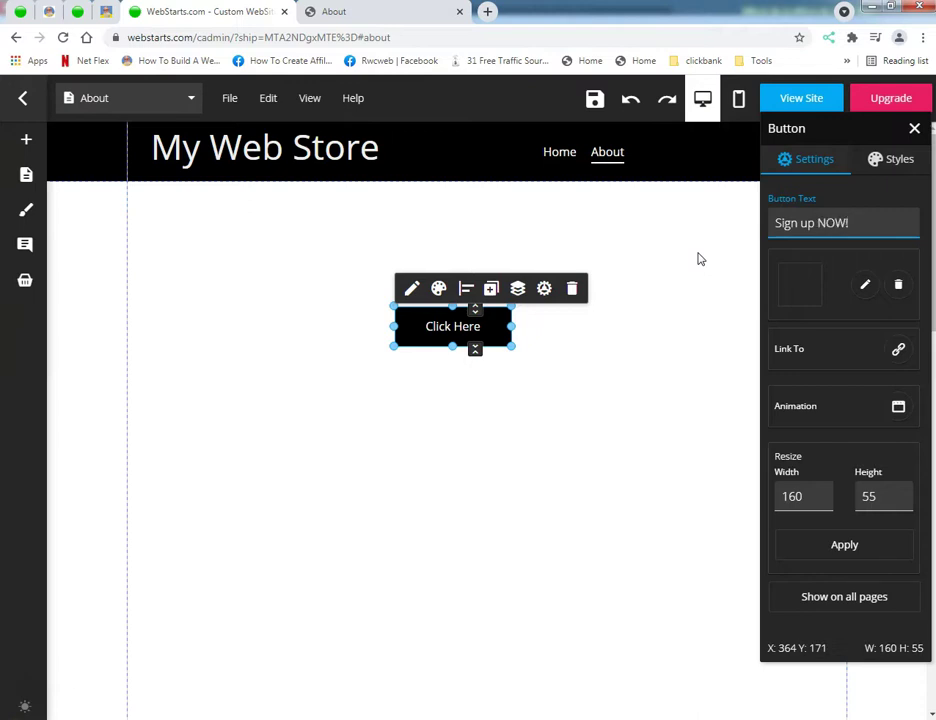
left_click(819, 541)
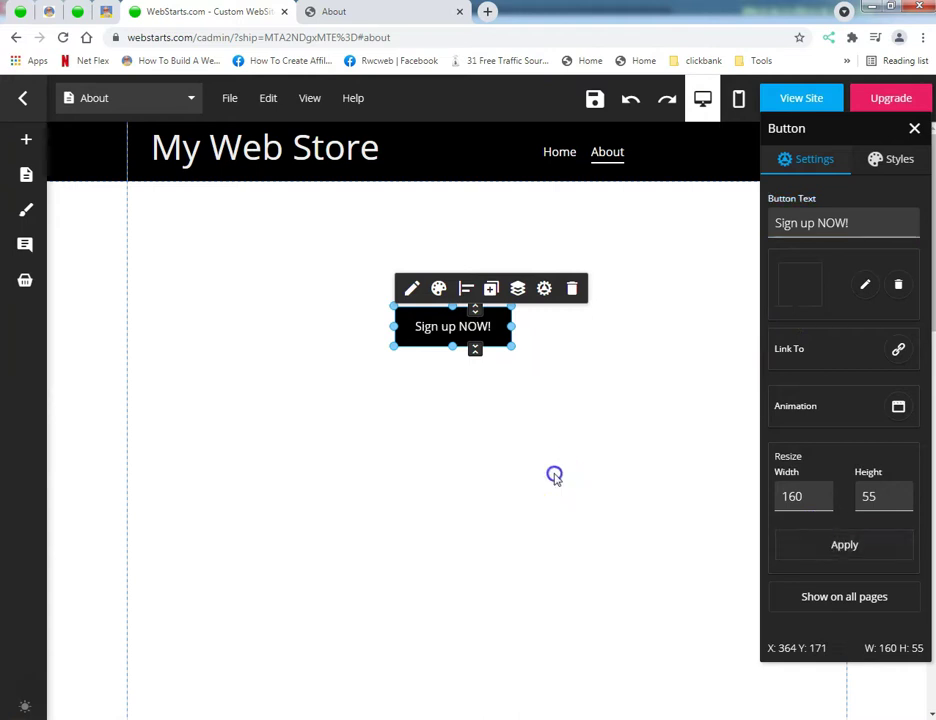
left_click(555, 470)
- Resize the button to 267×87 and add the CodePen icon before its label
left_click(493, 340)
left_click_drag(509, 346, 594, 370)
double_click(518, 336)
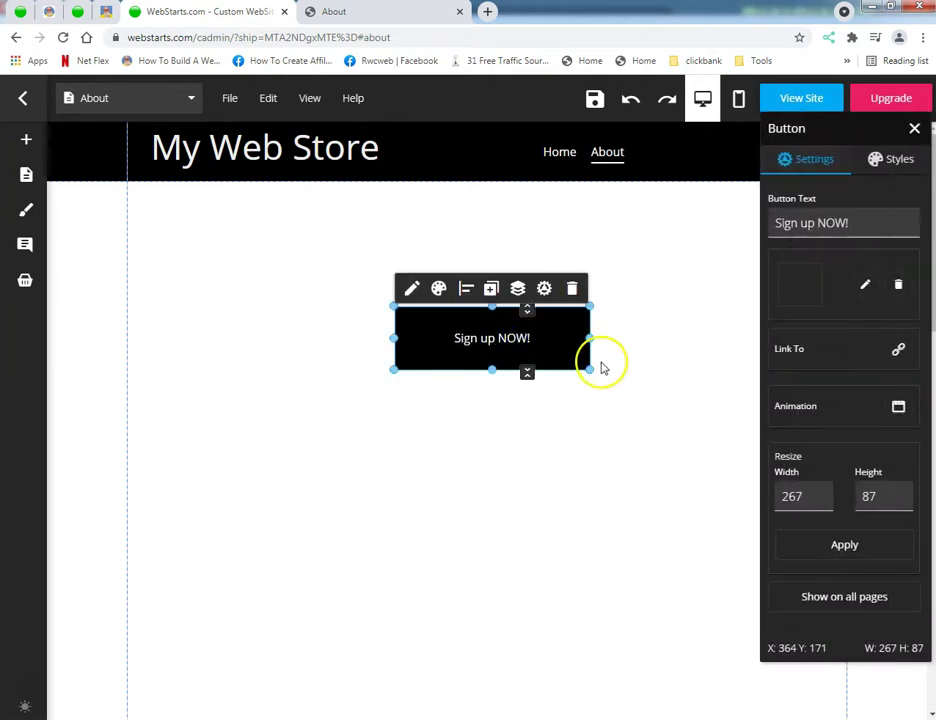
left_click(865, 288)
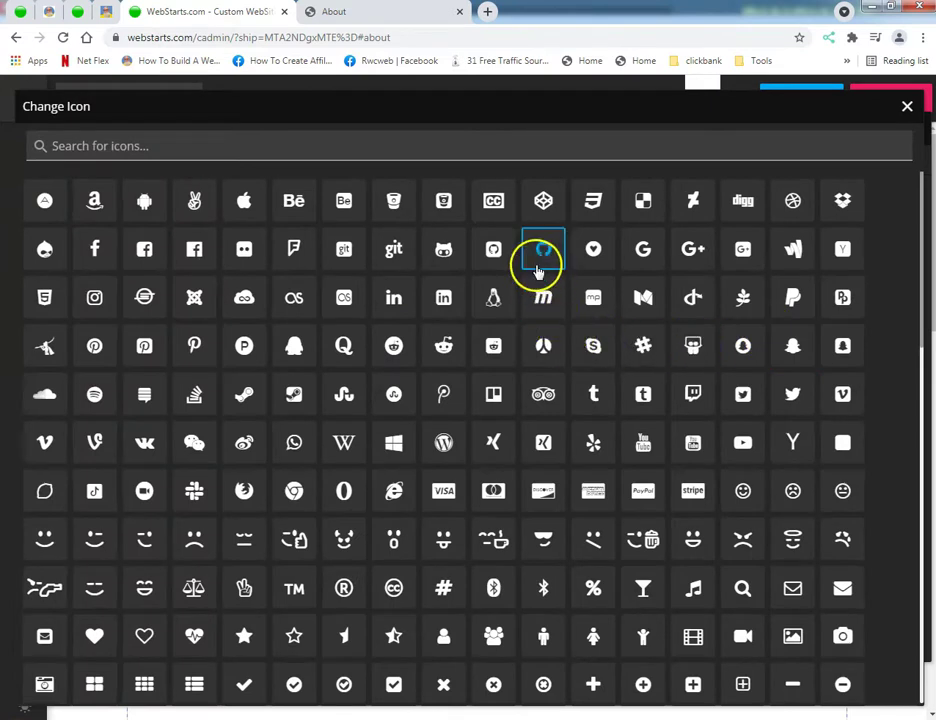
left_click(543, 201)
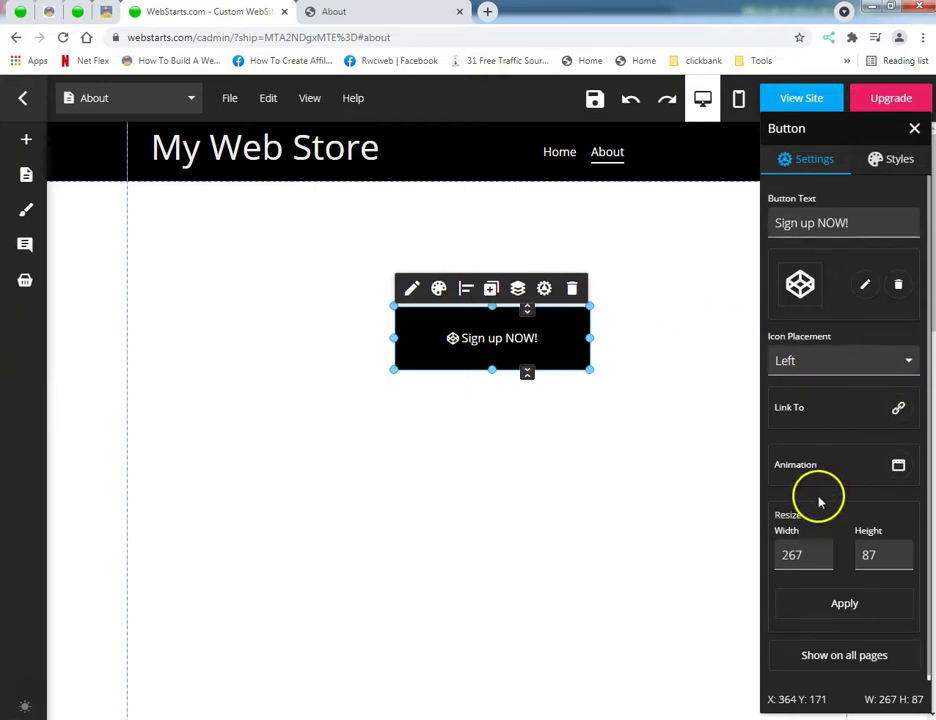
- Set the Sign up NOW! button's text font size to 30px
left_click(898, 161)
scroll(852, 480, "down", 2)
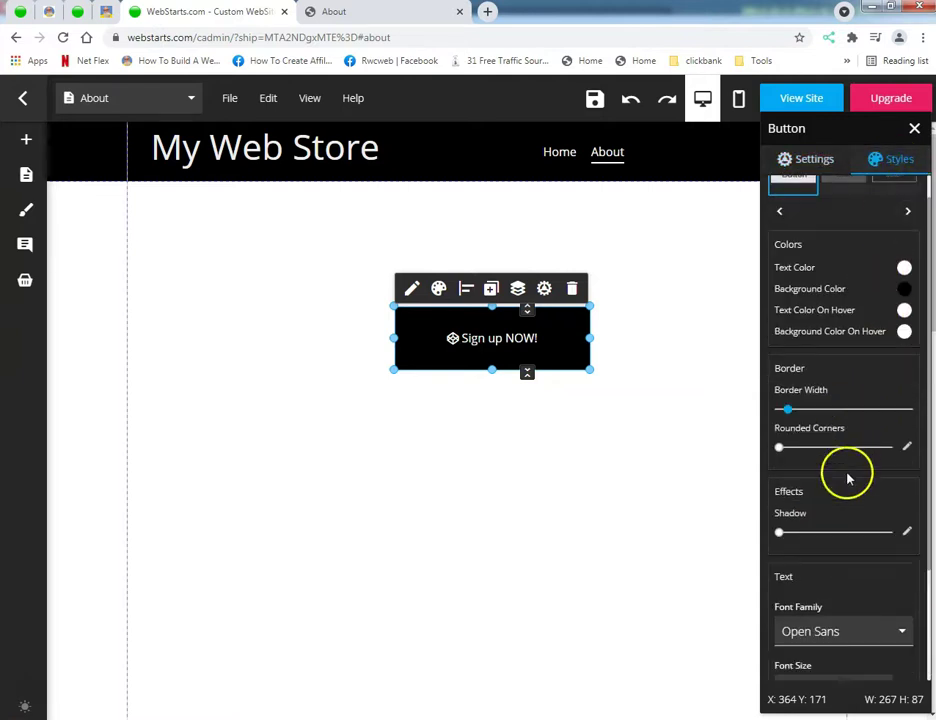
scroll(855, 487, "down", 3)
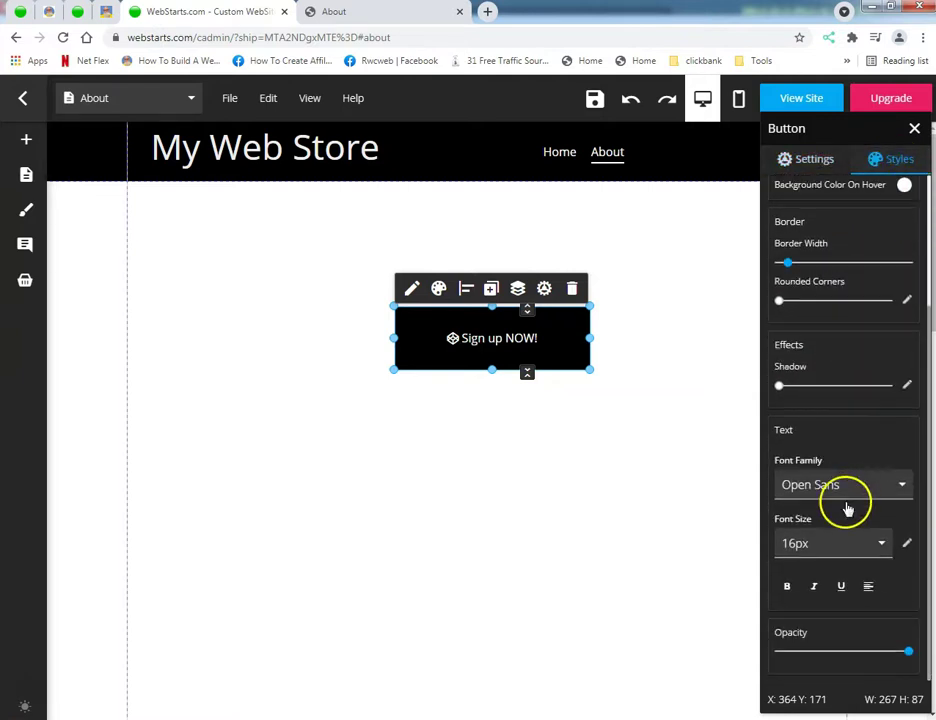
left_click(842, 547)
scroll(830, 614, "down", 2)
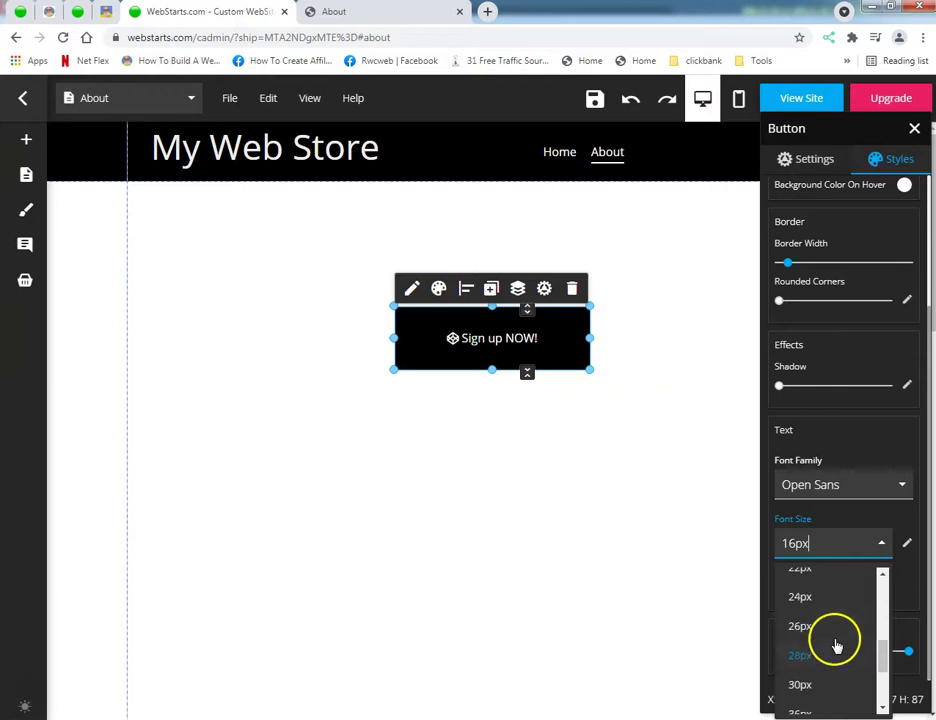
left_click(824, 684)
left_click(599, 509)
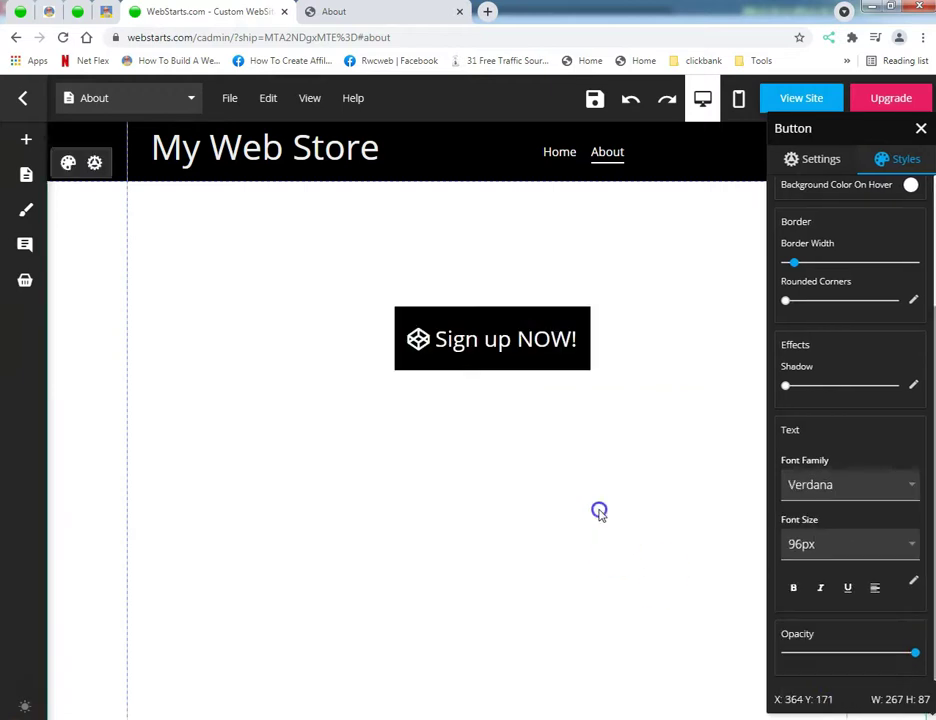
left_click(559, 366)
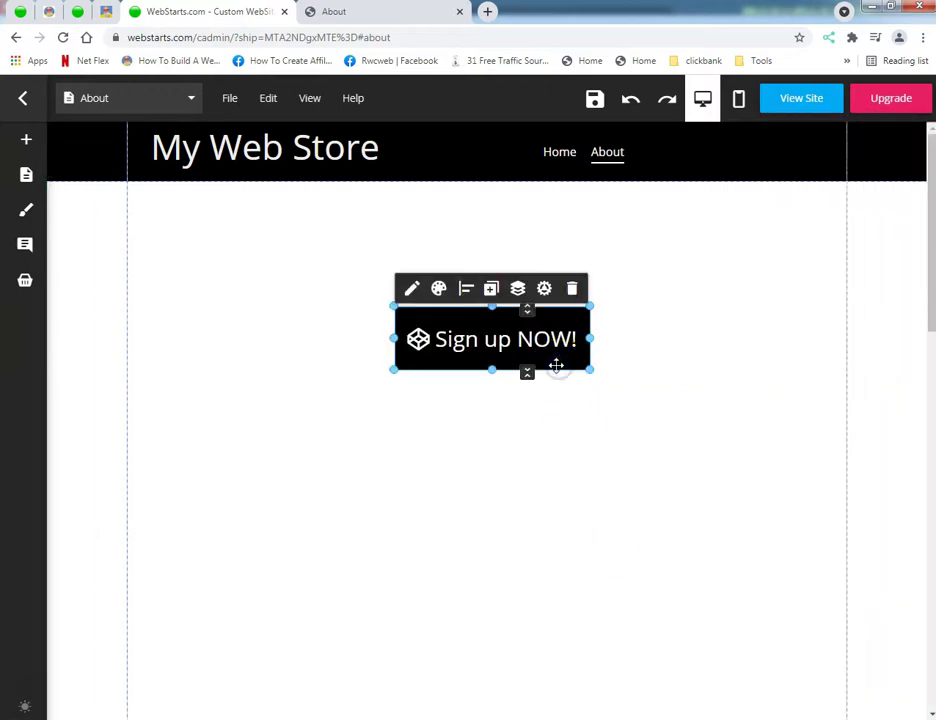
left_click(438, 288)
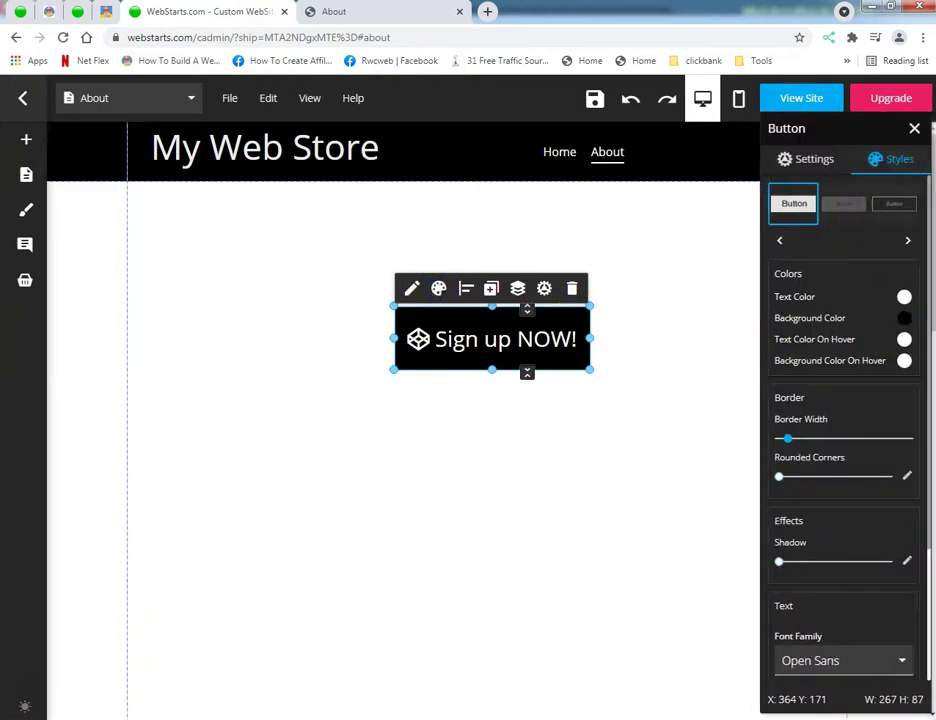
- Give the button a blue background and red text on hover
left_click(905, 320)
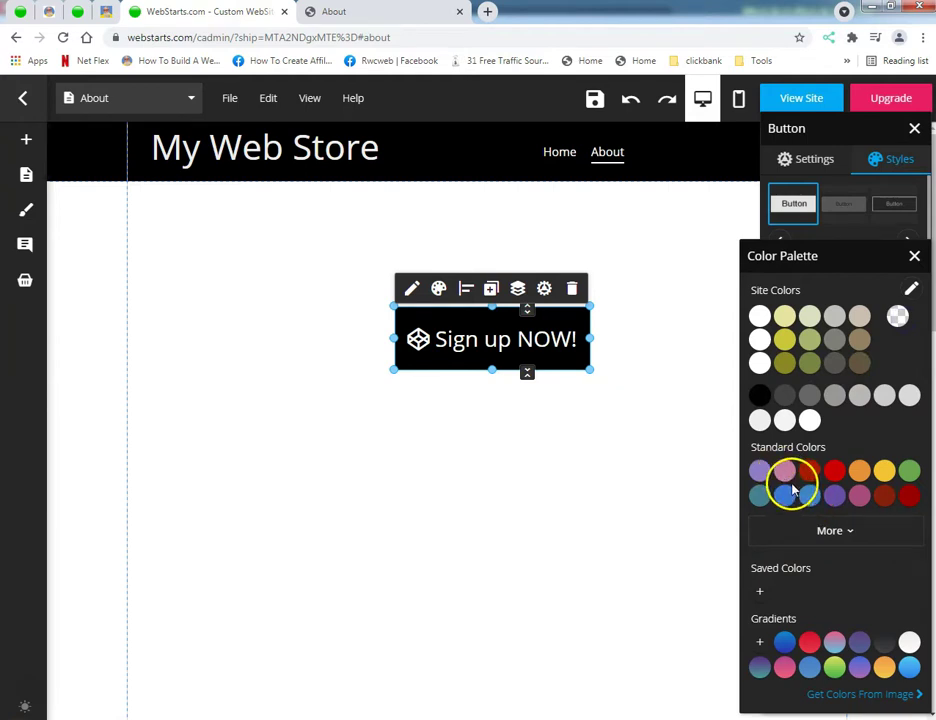
left_click(785, 420)
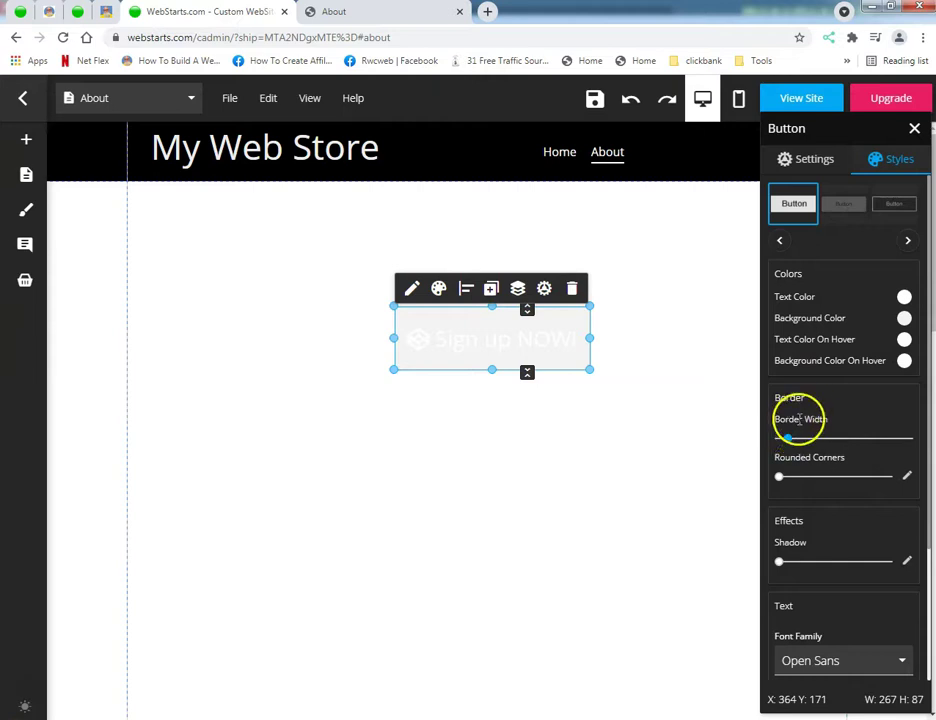
left_click(903, 318)
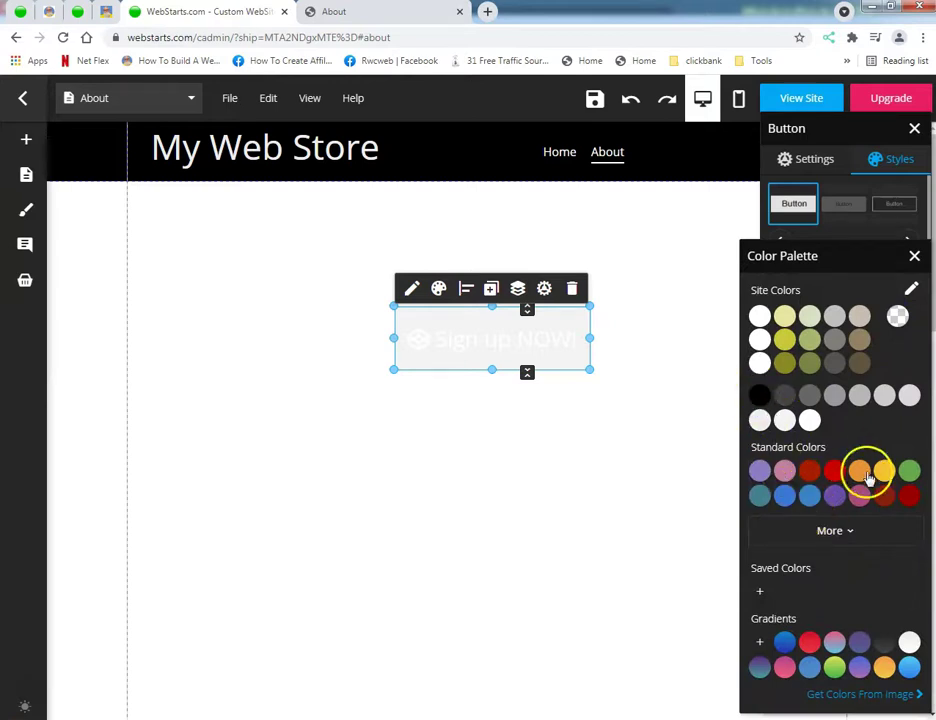
left_click(812, 497)
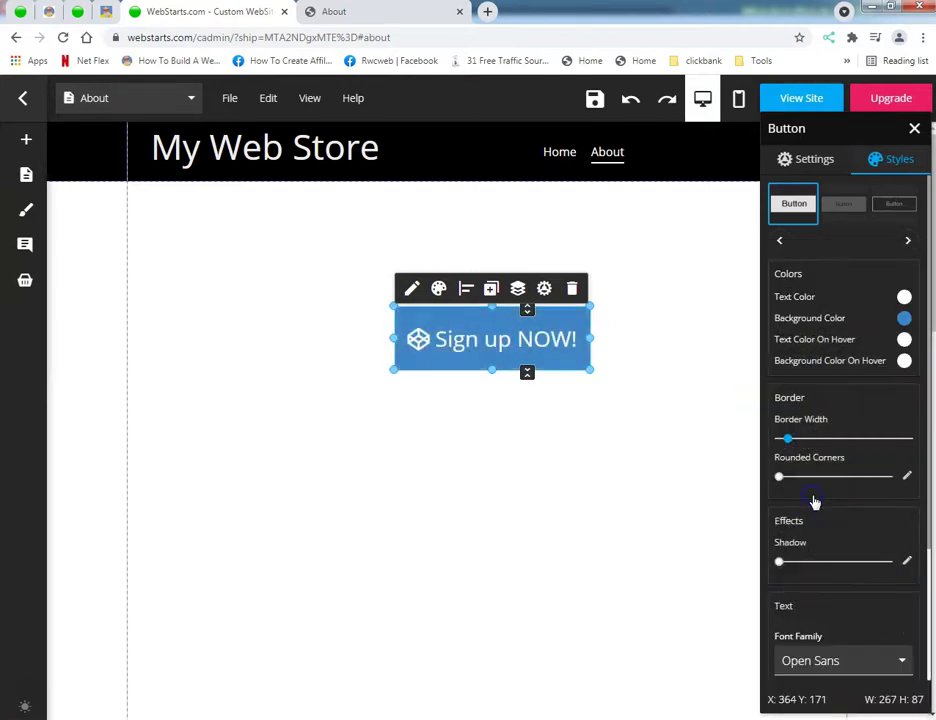
left_click(903, 342)
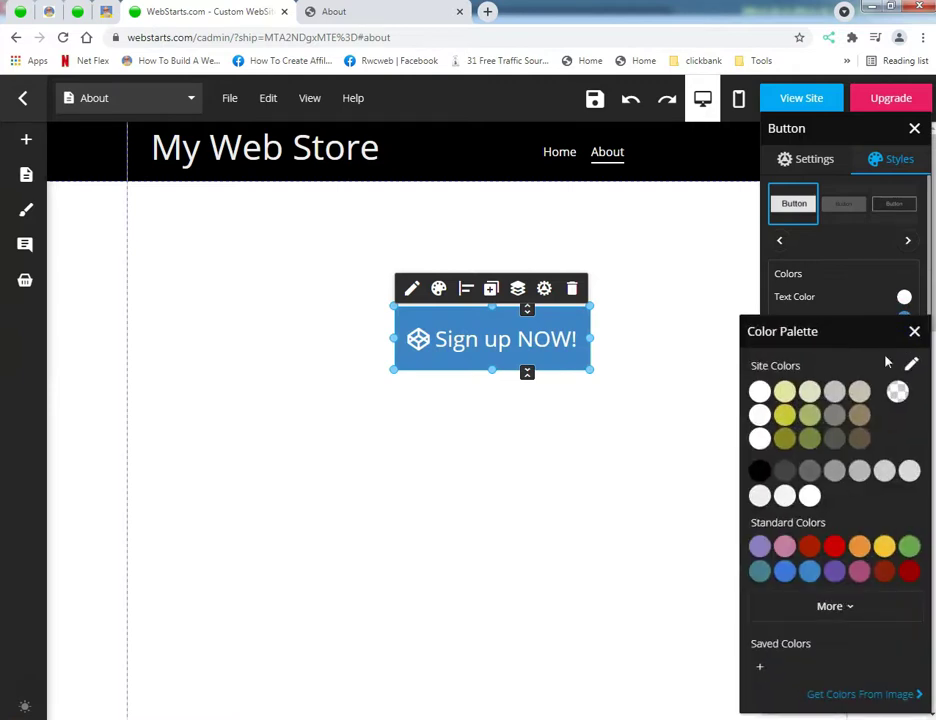
left_click(835, 547)
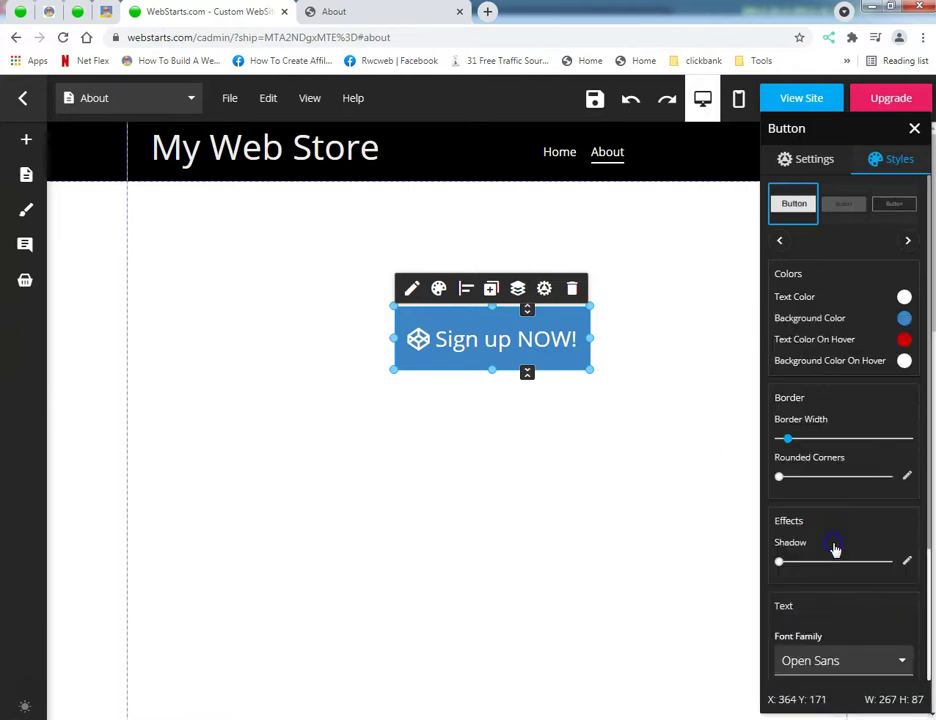
- Set the hover background to a custom bright yellow, #fffd00
left_click(904, 361)
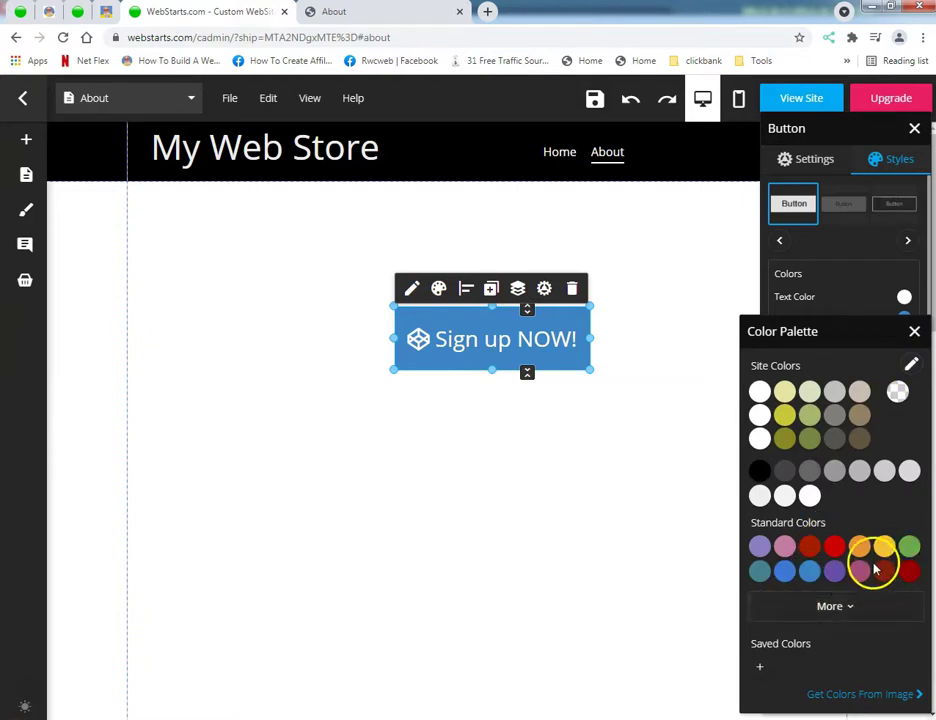
left_click(811, 606)
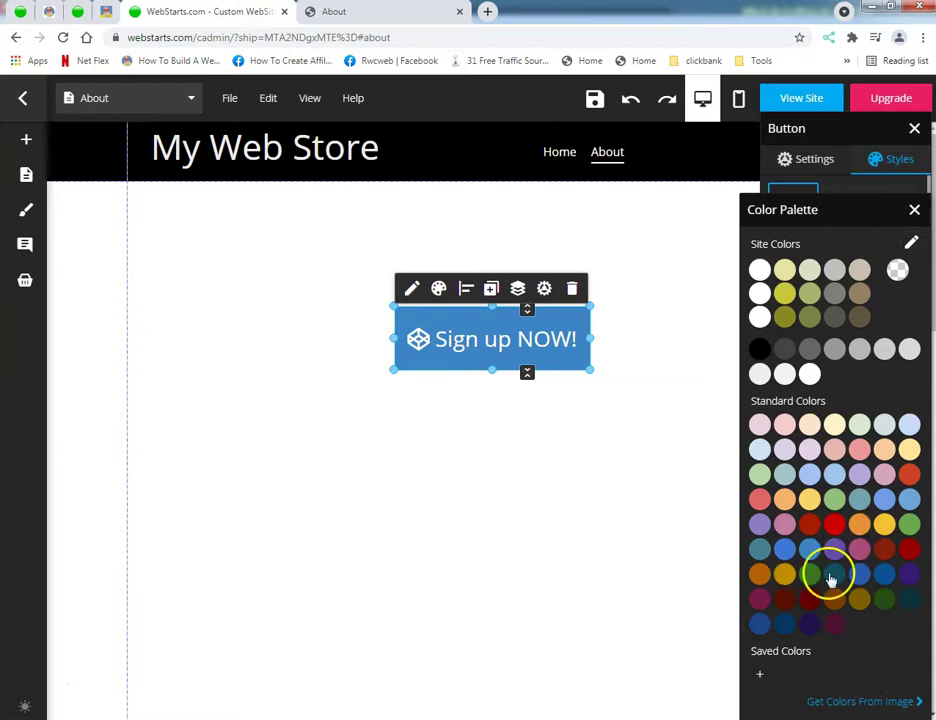
left_click(760, 674)
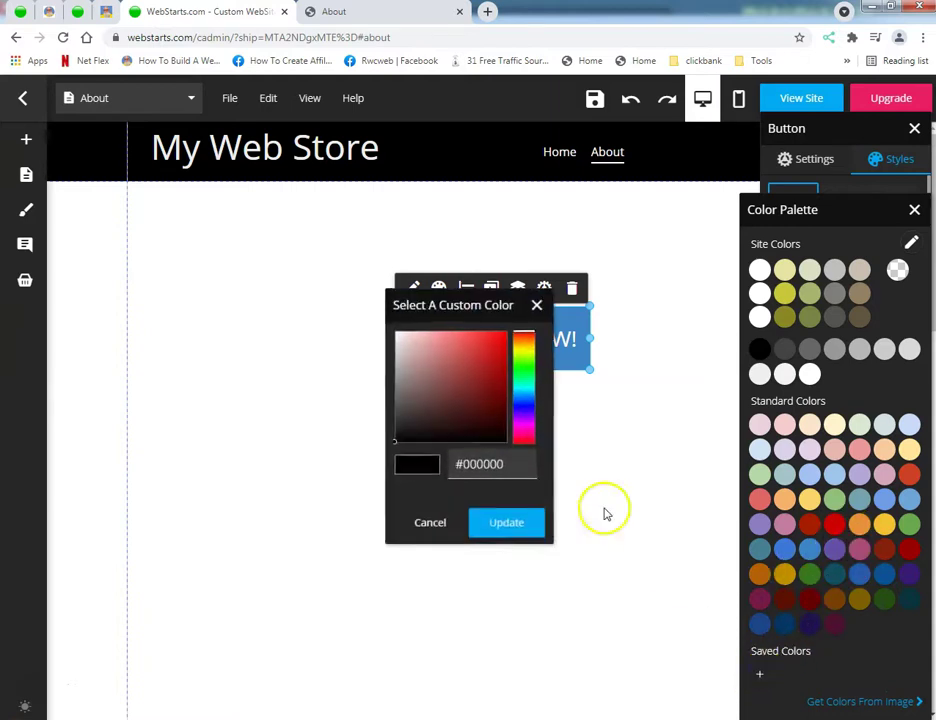
left_click(523, 346)
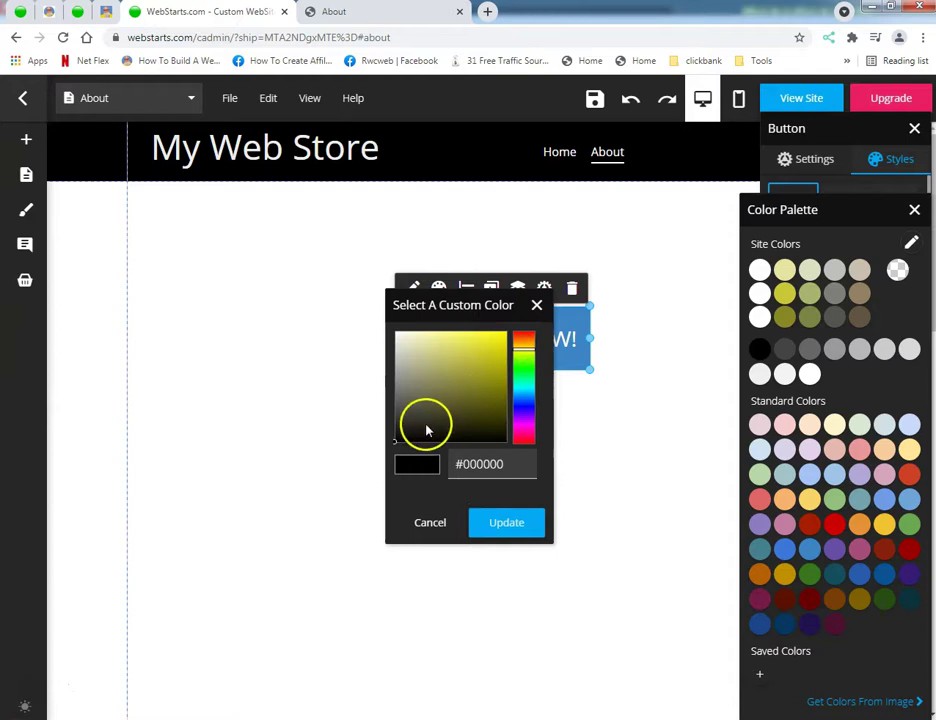
left_click_drag(397, 447, 508, 330)
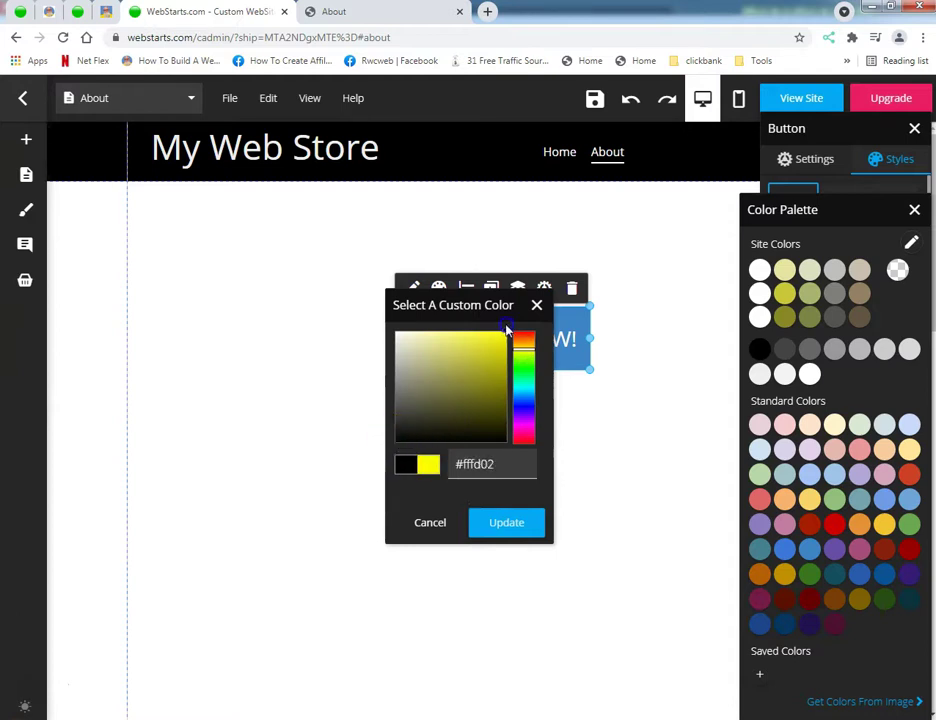
left_click(503, 522)
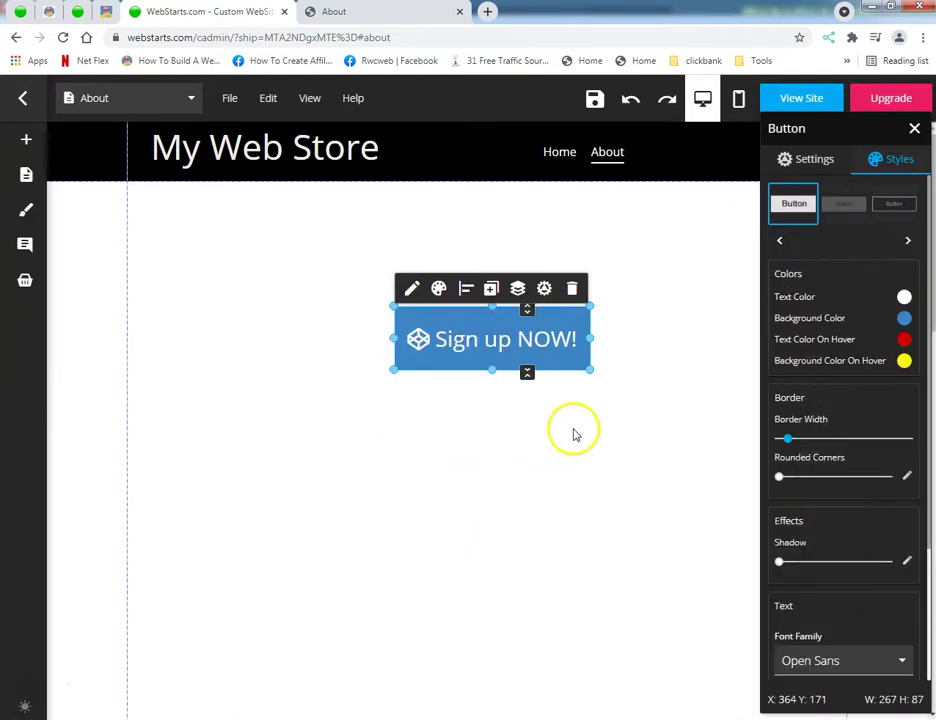
scroll(840, 444, "down", 1)
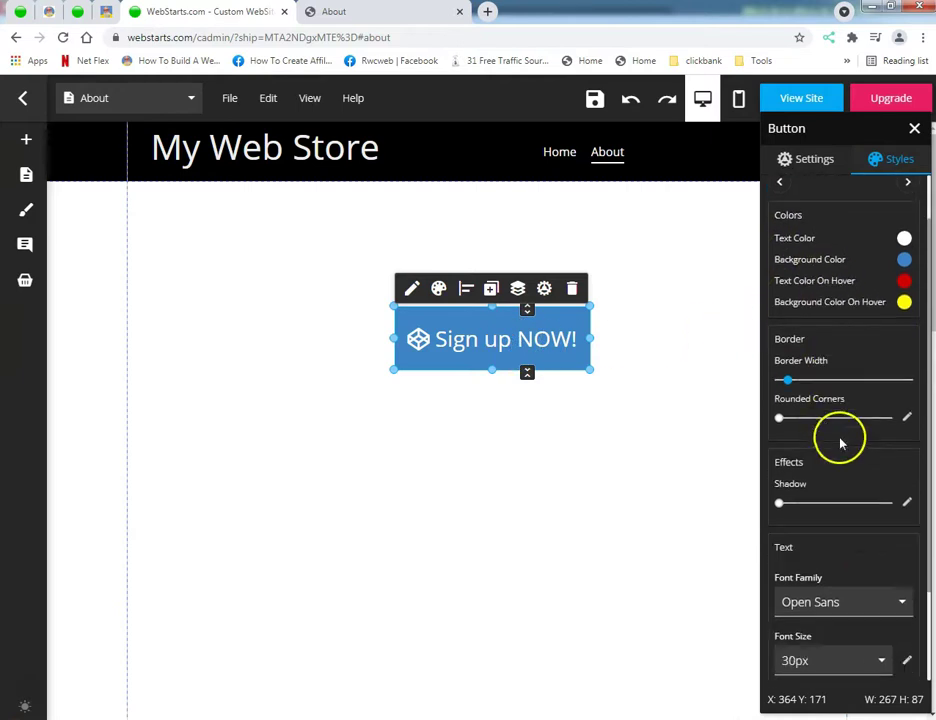
scroll(842, 428, "down", 2)
scroll(860, 410, "up", 3)
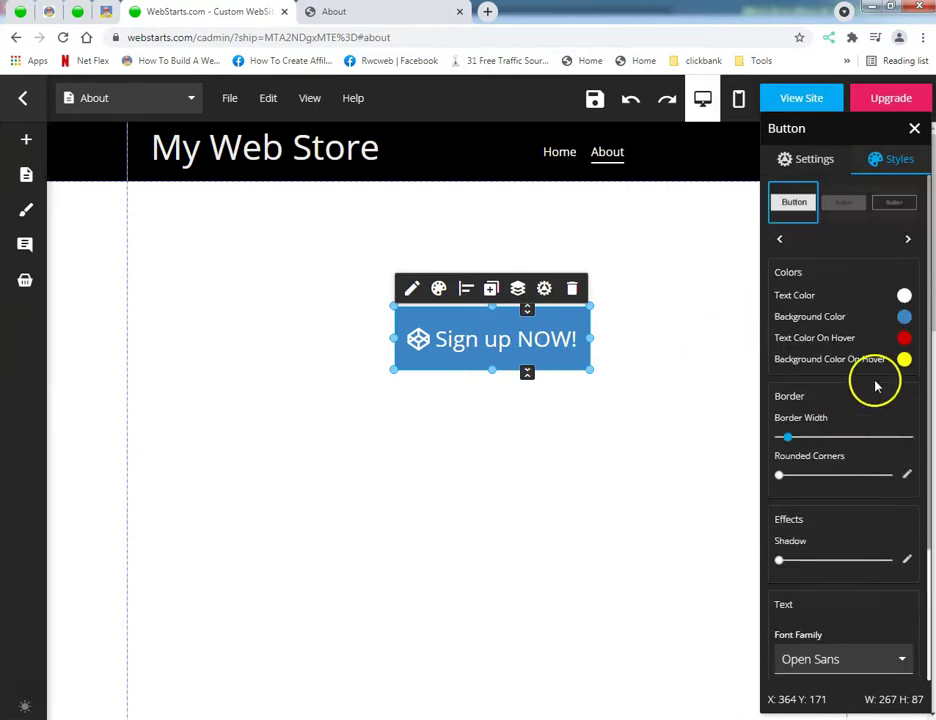
- Apply the button's general settings and drag Sign up NOW! toward the left of the page
left_click(820, 168)
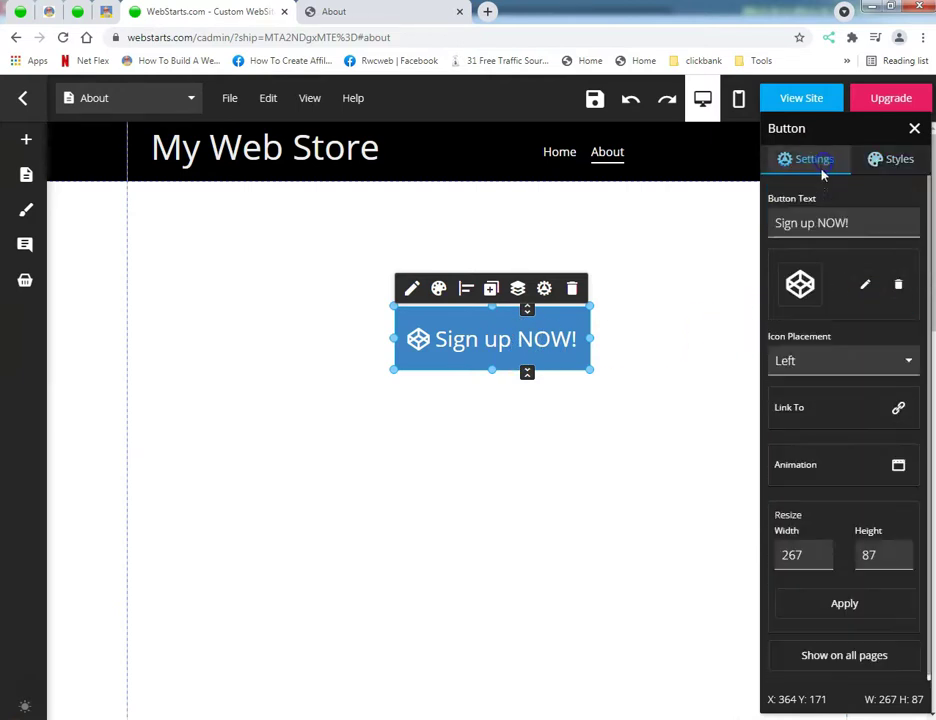
left_click(838, 603)
left_click(602, 588)
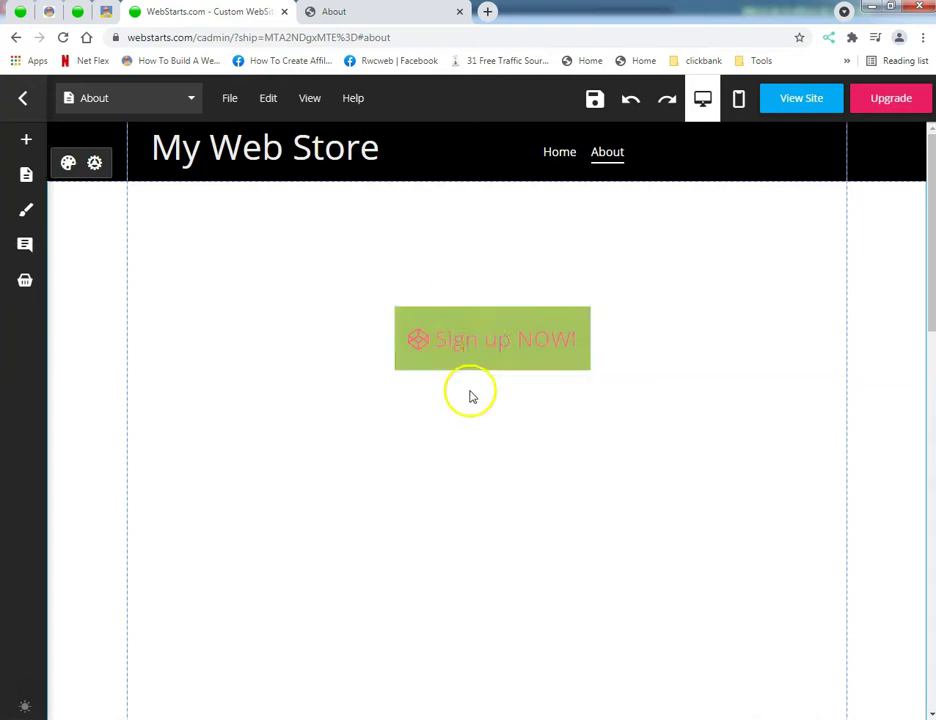
left_click_drag(470, 353, 267, 339)
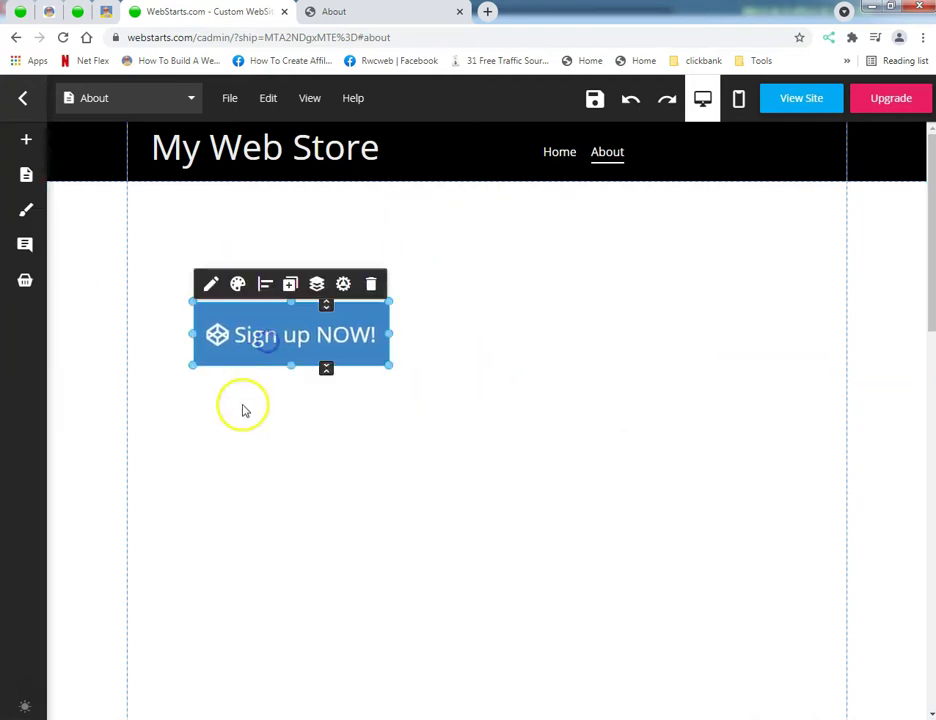
left_click(232, 416)
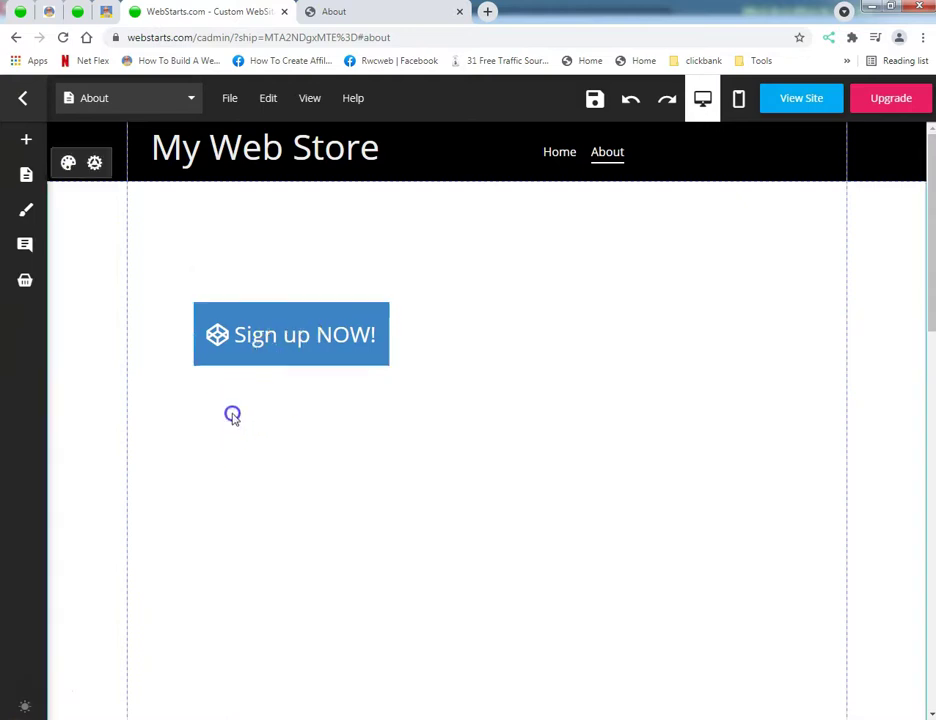
- Place the Sign up NOW! button just below the header, left of centre, and save the page
left_click(290, 330)
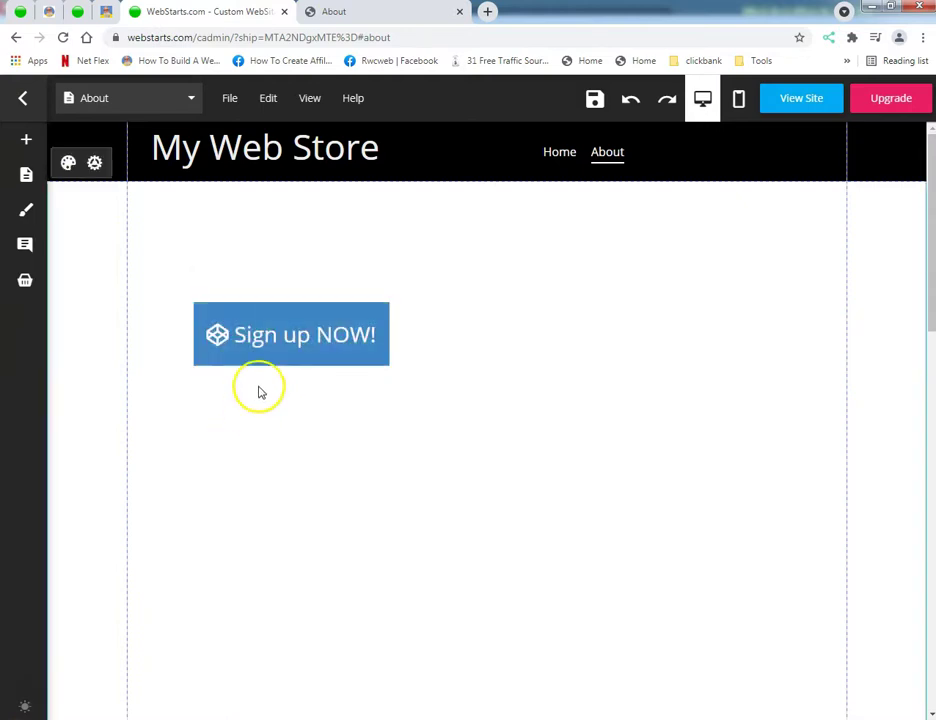
left_click(280, 345)
left_click_drag(280, 345, 507, 319)
left_click(457, 426)
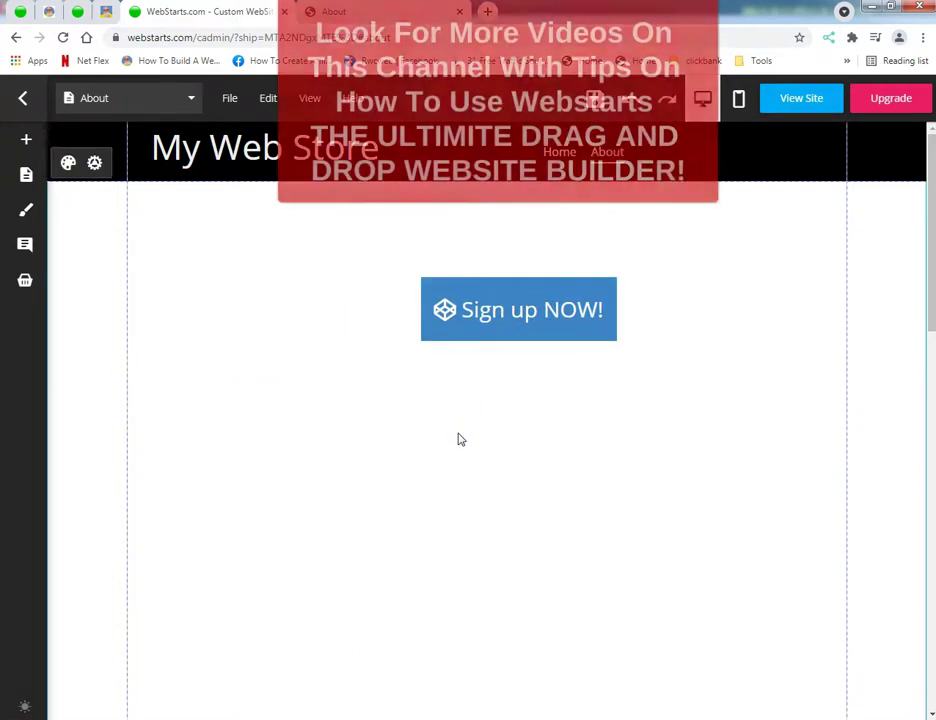
left_click_drag(516, 310, 360, 280)
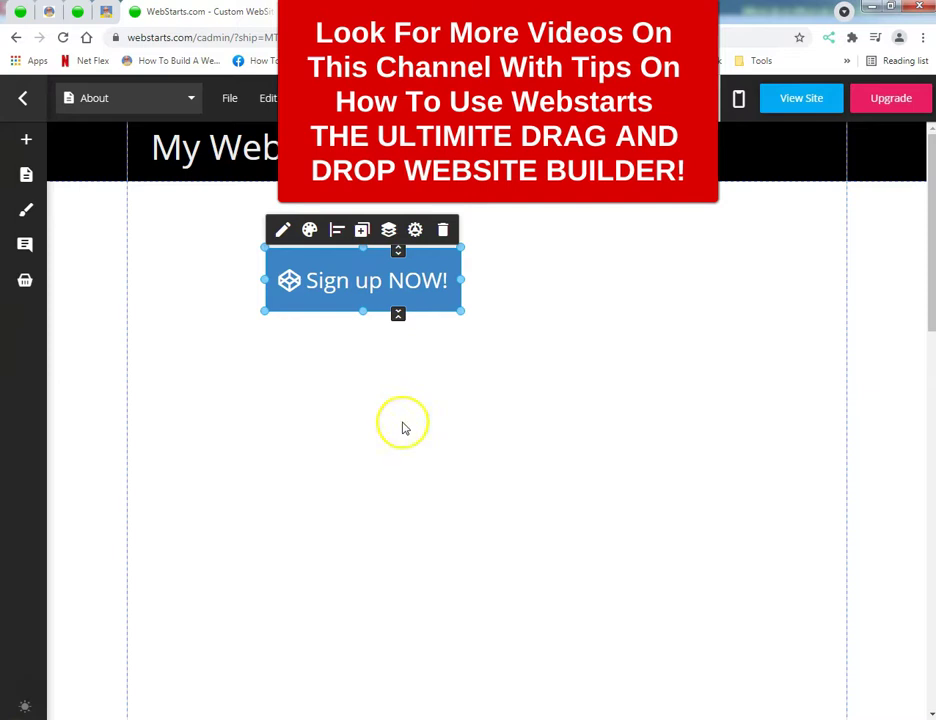
left_click(595, 100)
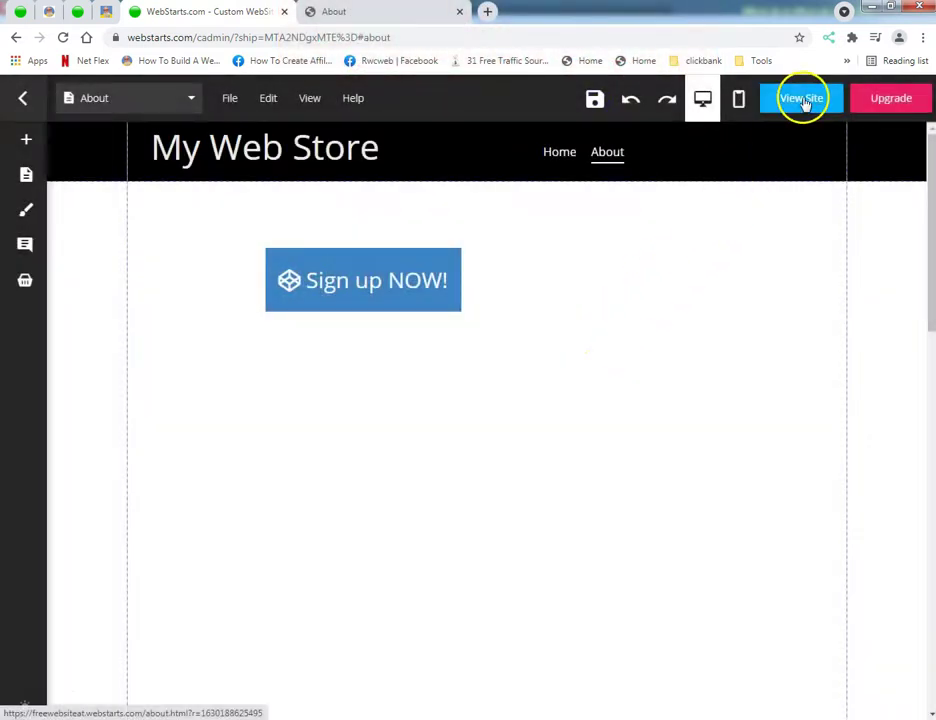
- Preview the published About page via View Site, then close all three preview tabs
left_click(801, 100)
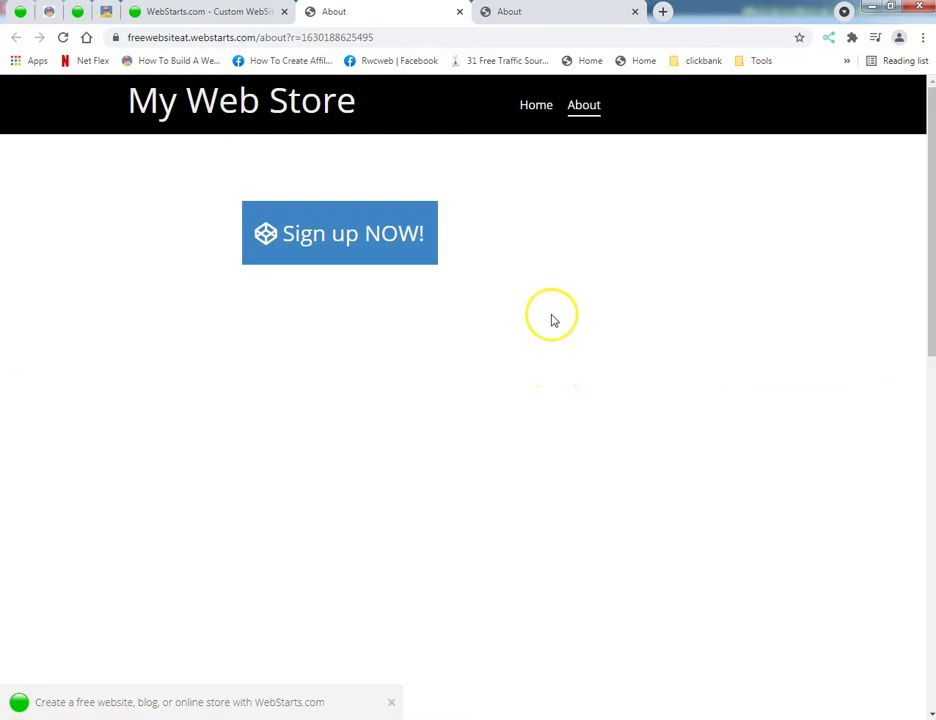
left_click(460, 12)
left_click(419, 11)
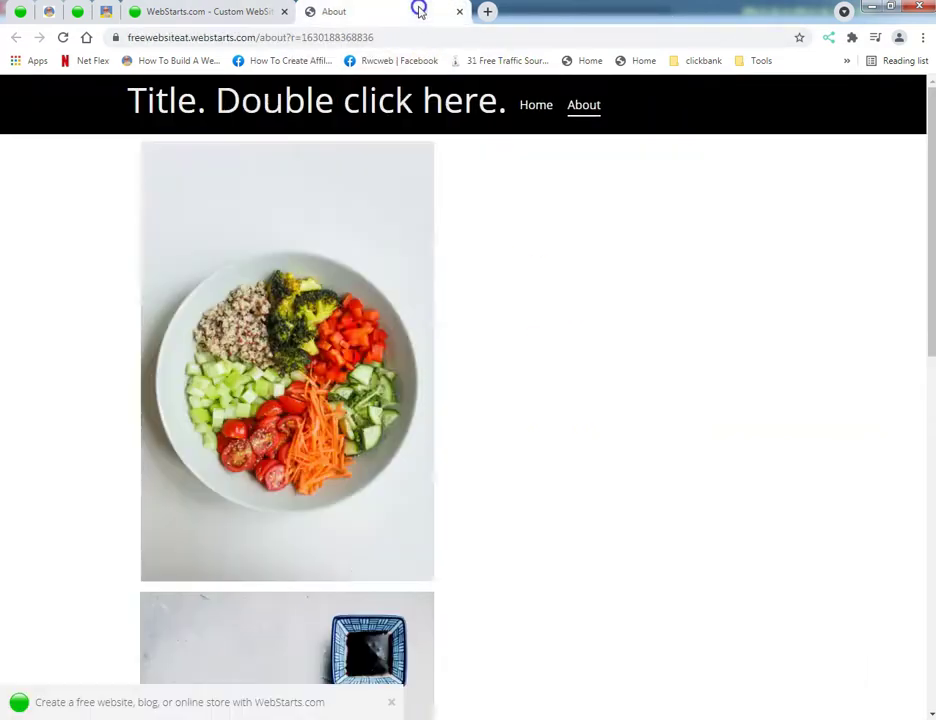
left_click(460, 12)
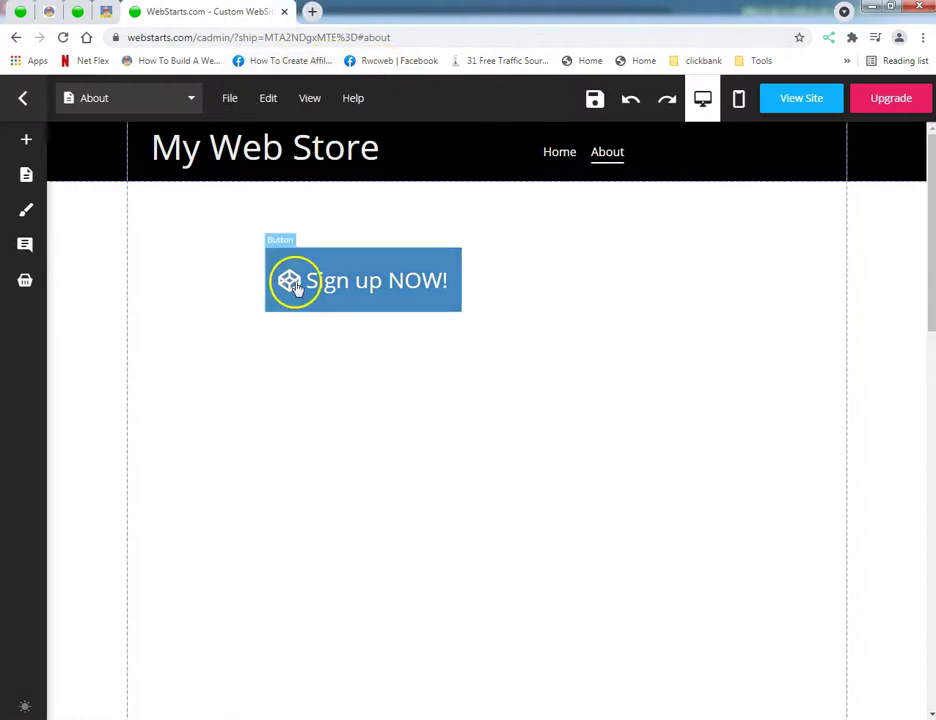
- Nudge the Sign up NOW! button down-left and give it a Bounce In animation effect
left_click_drag(290, 280, 212, 310)
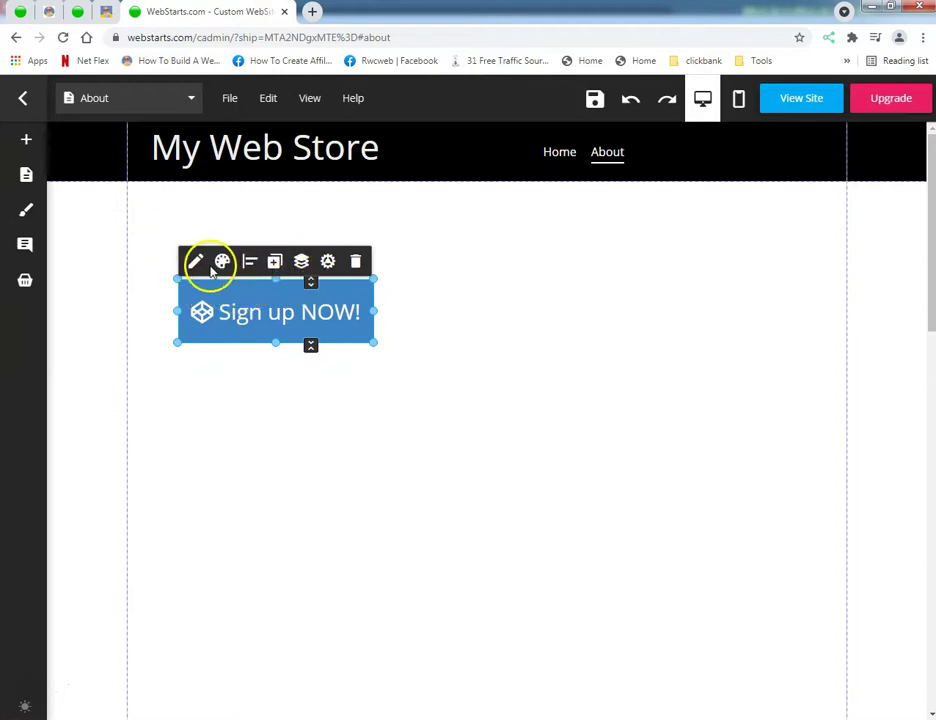
left_click(328, 261)
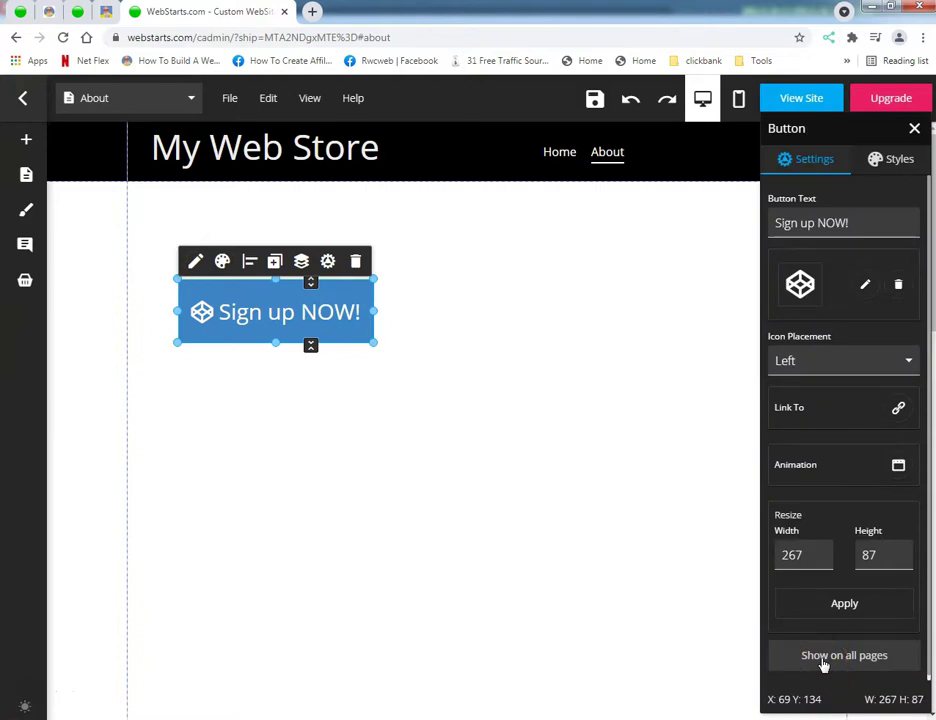
left_click(896, 466)
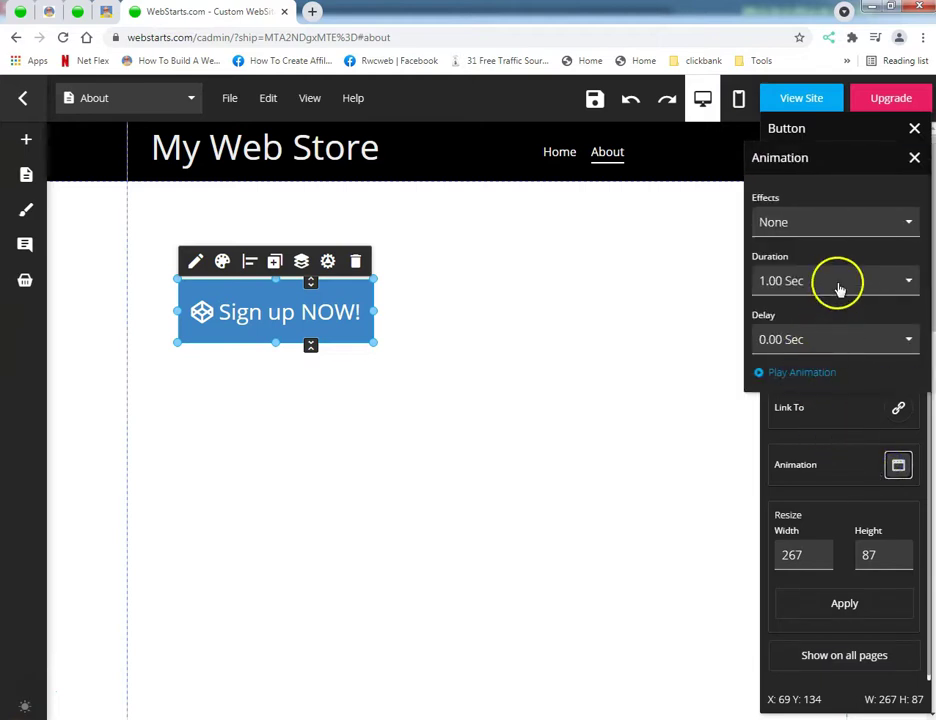
left_click(825, 222)
left_click(779, 290)
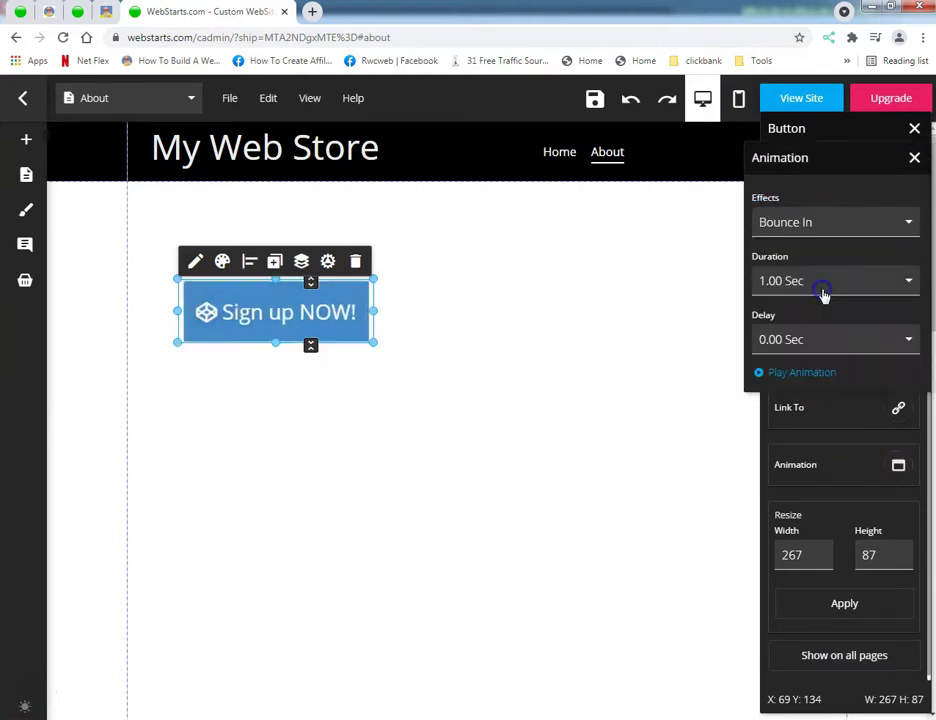
left_click(834, 229)
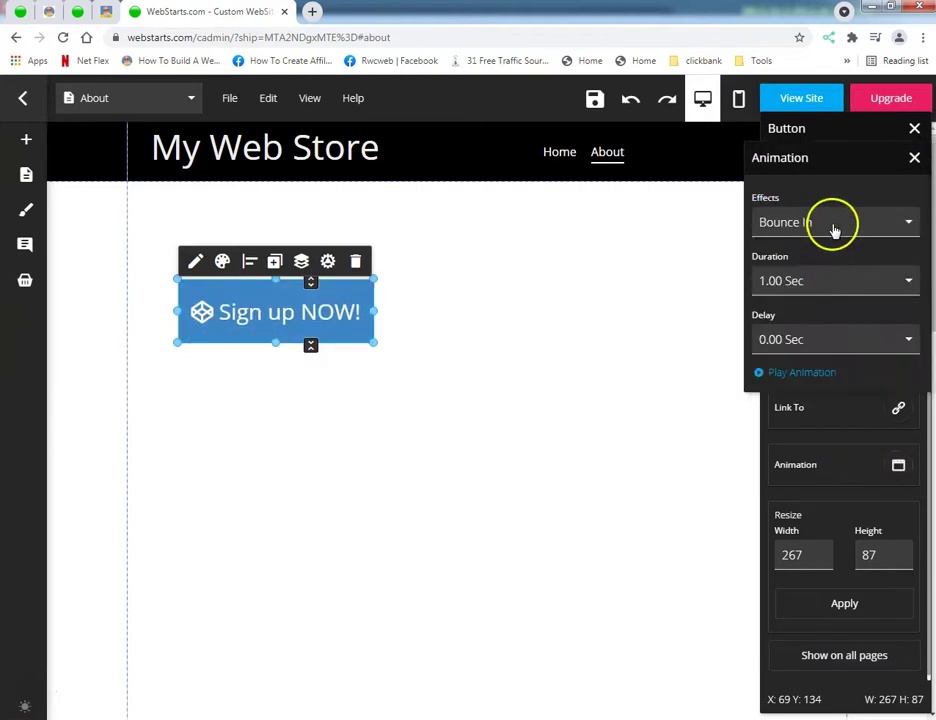
- Set the animation duration to 1.25 Sec and delay to 1.00 Sec, then replay the preview
left_click(829, 283)
left_click(827, 358)
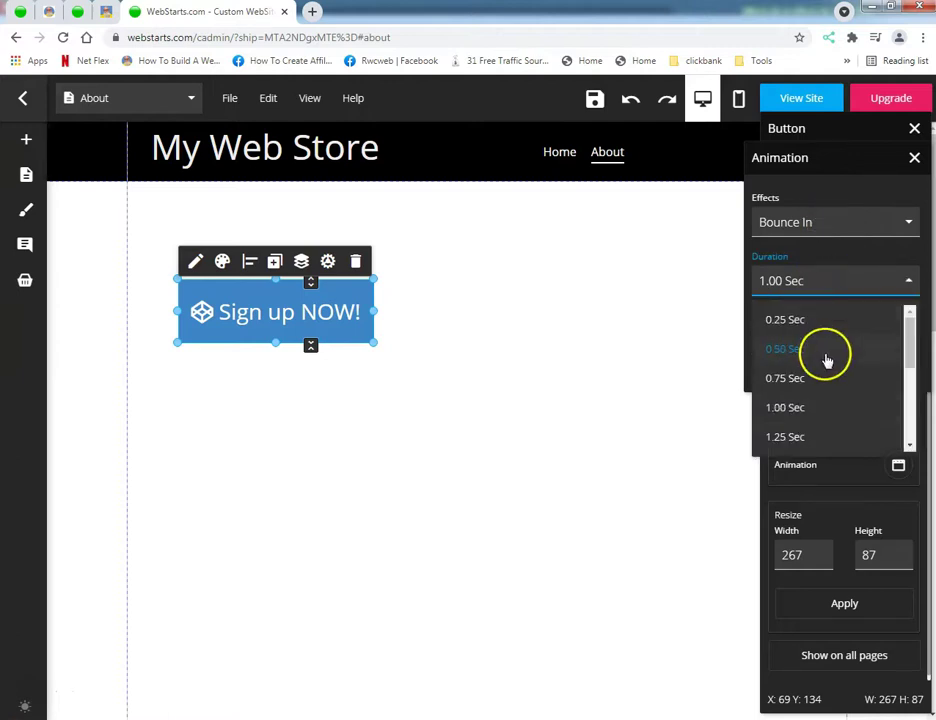
left_click(818, 436)
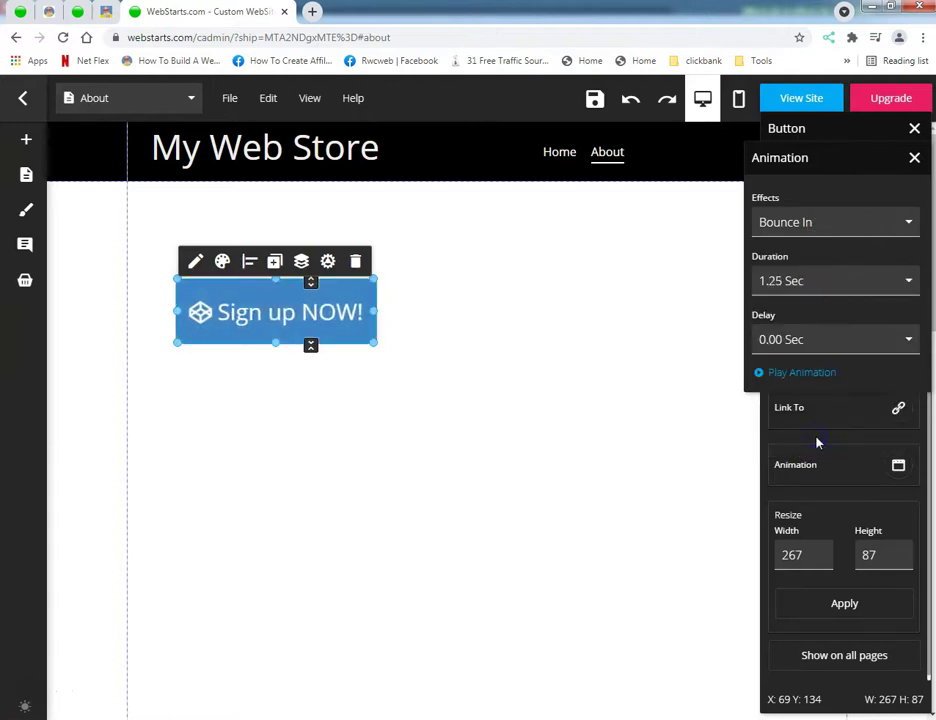
left_click(852, 352)
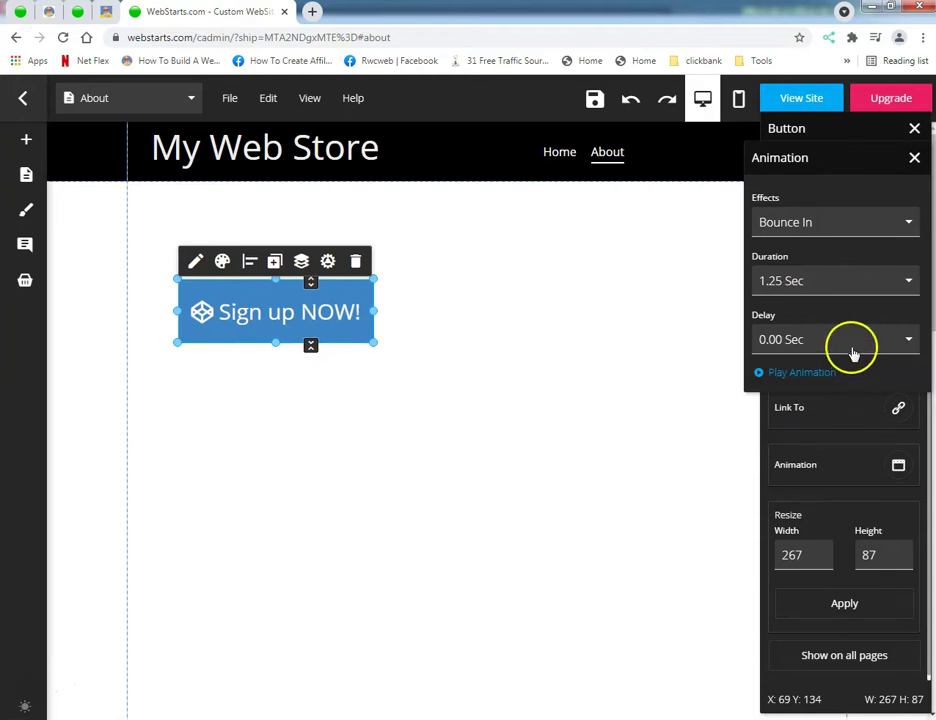
left_click(820, 411)
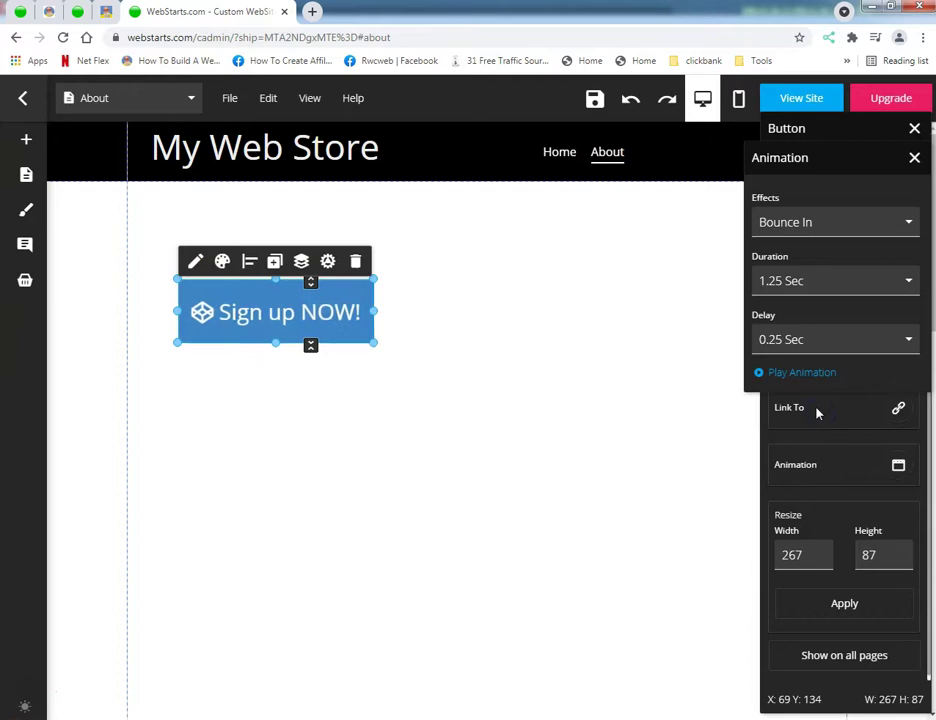
left_click(806, 342)
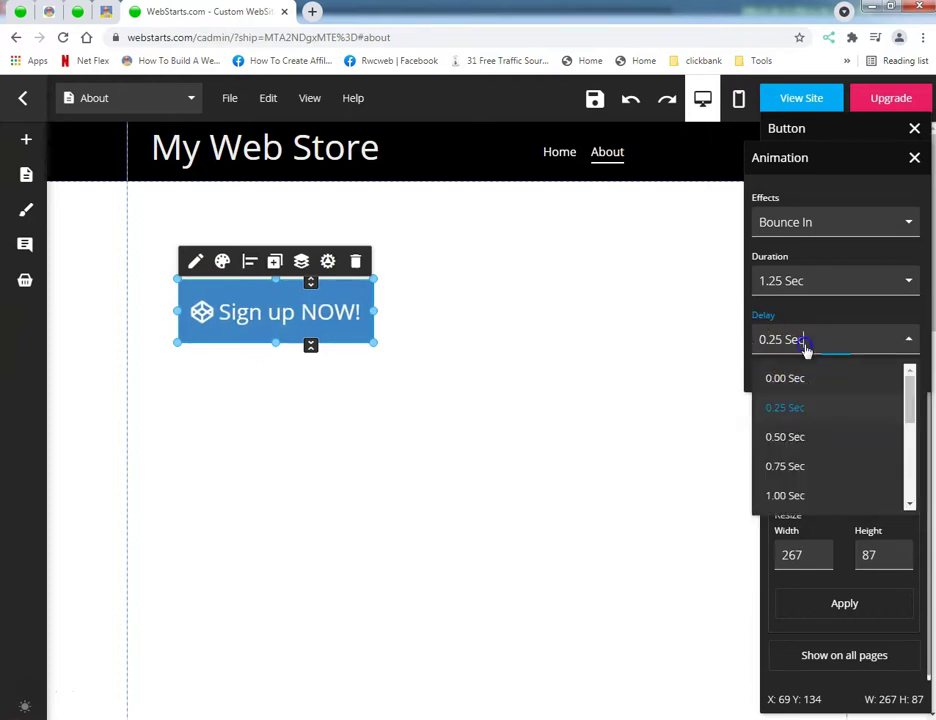
left_click(802, 494)
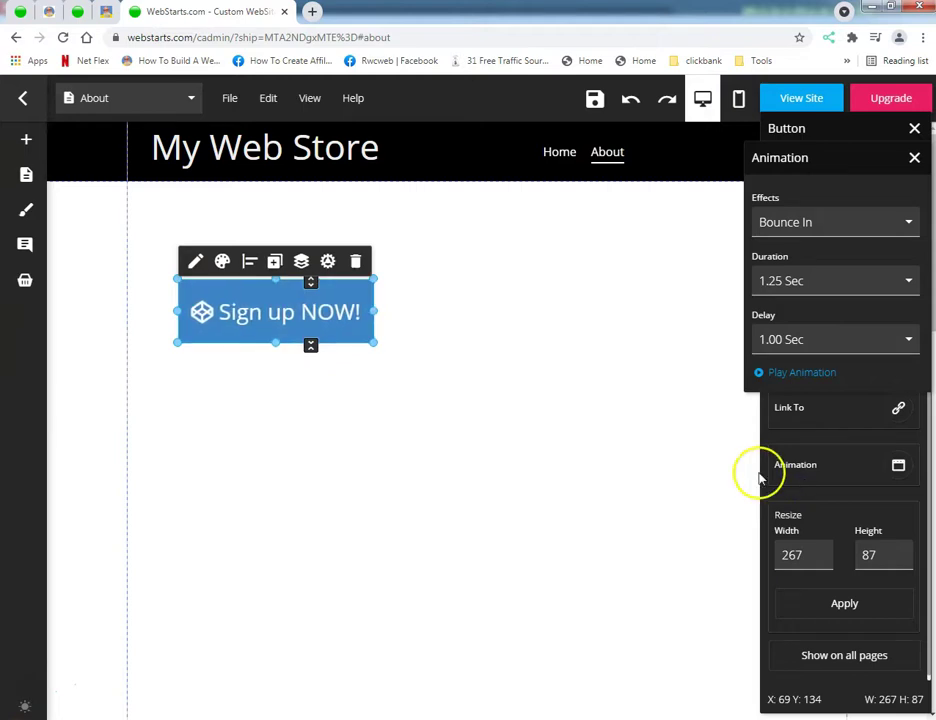
left_click(797, 376)
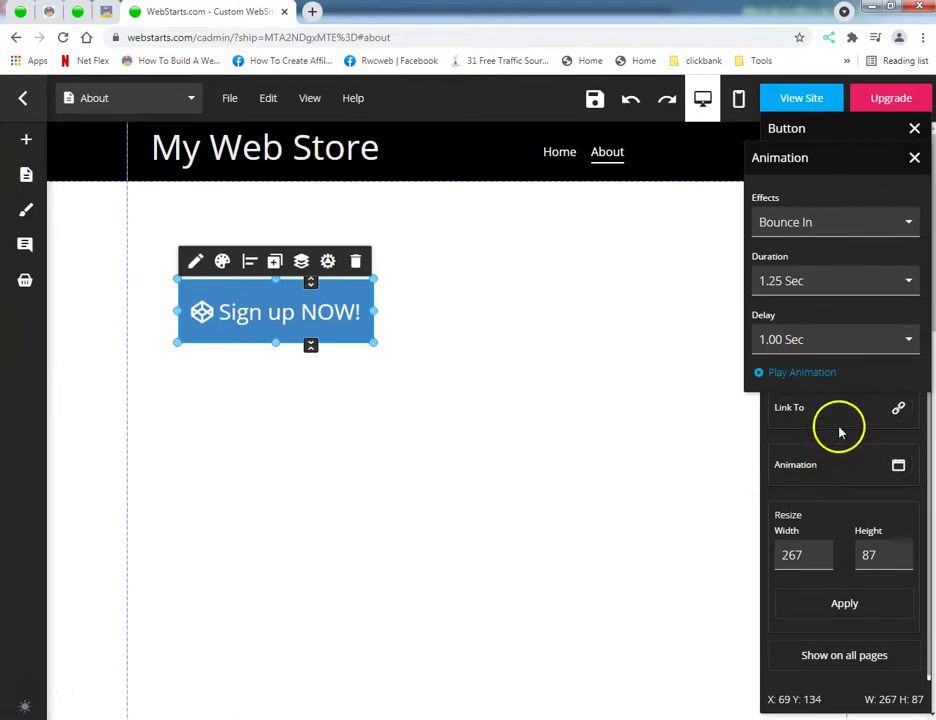
left_click(898, 408)
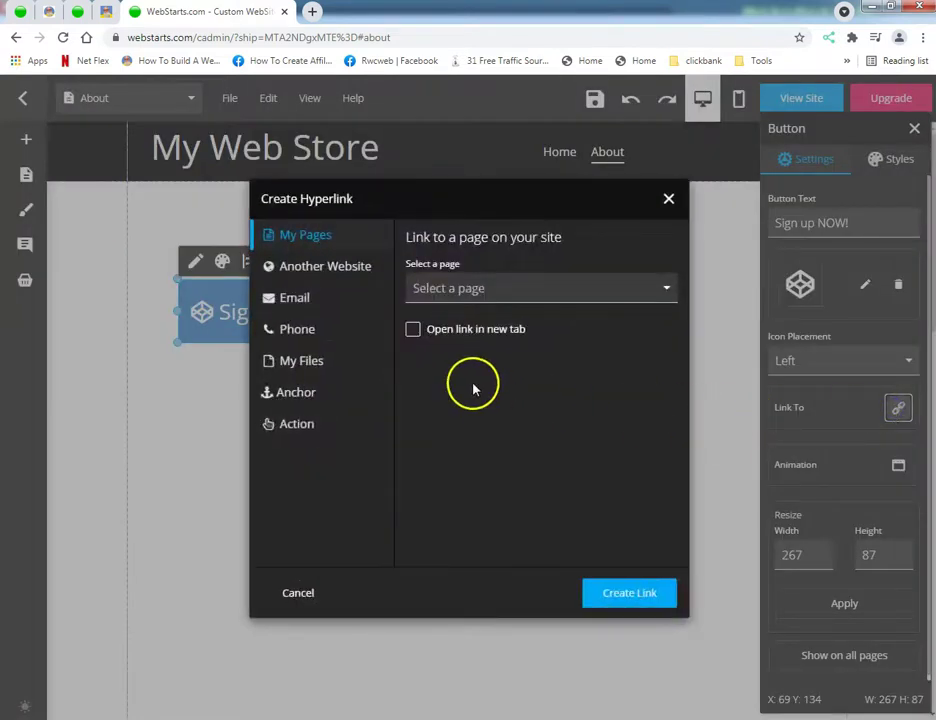
- Link the Sign up NOW! button to the Home page and save the About page
left_click(478, 289)
left_click(478, 329)
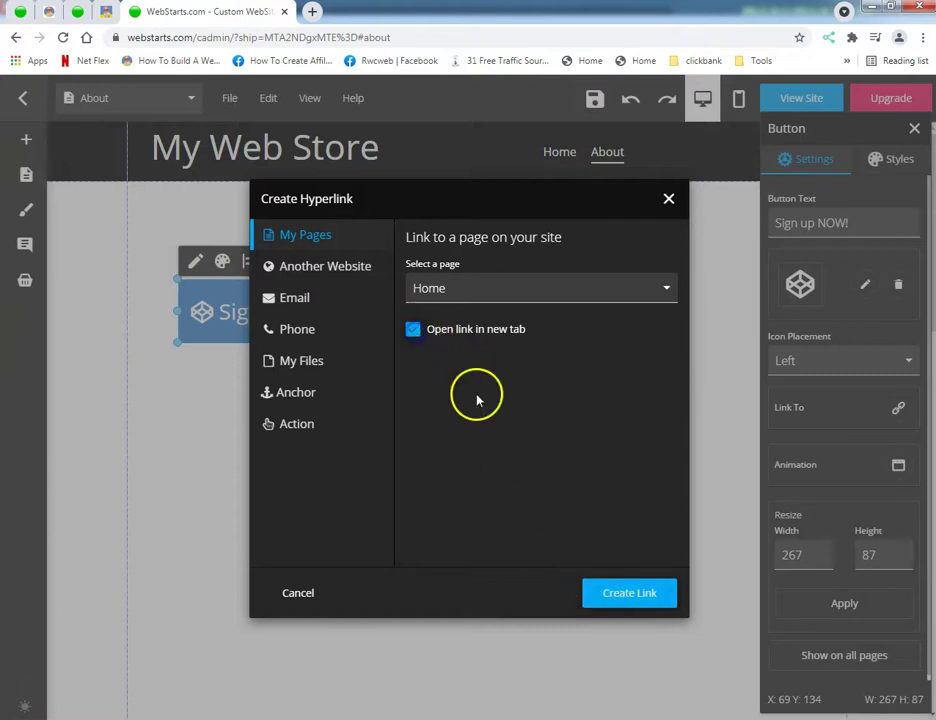
left_click(612, 594)
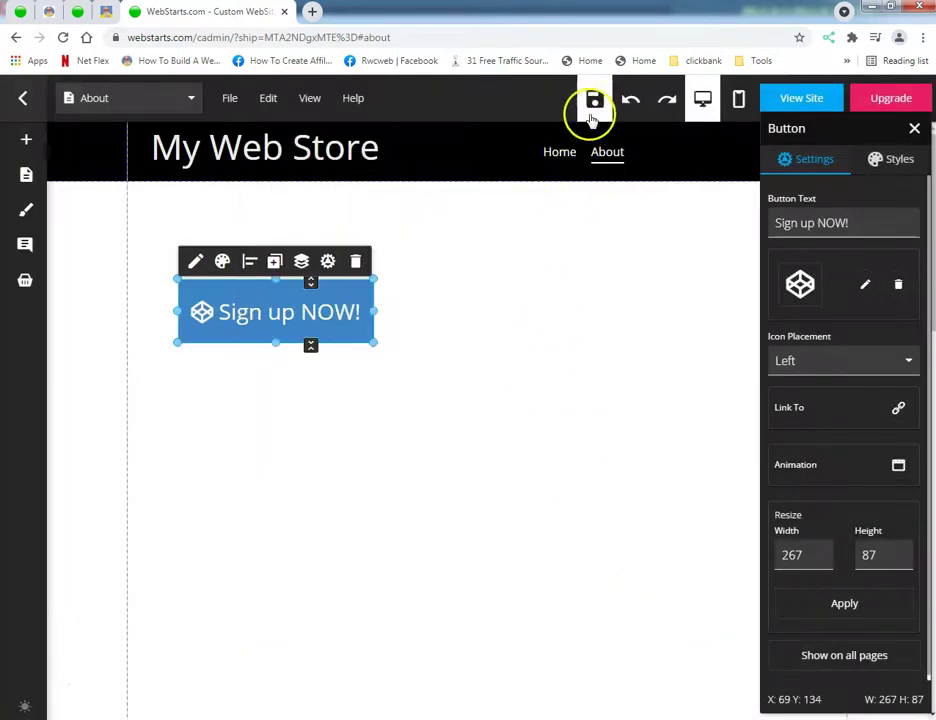
left_click(597, 102)
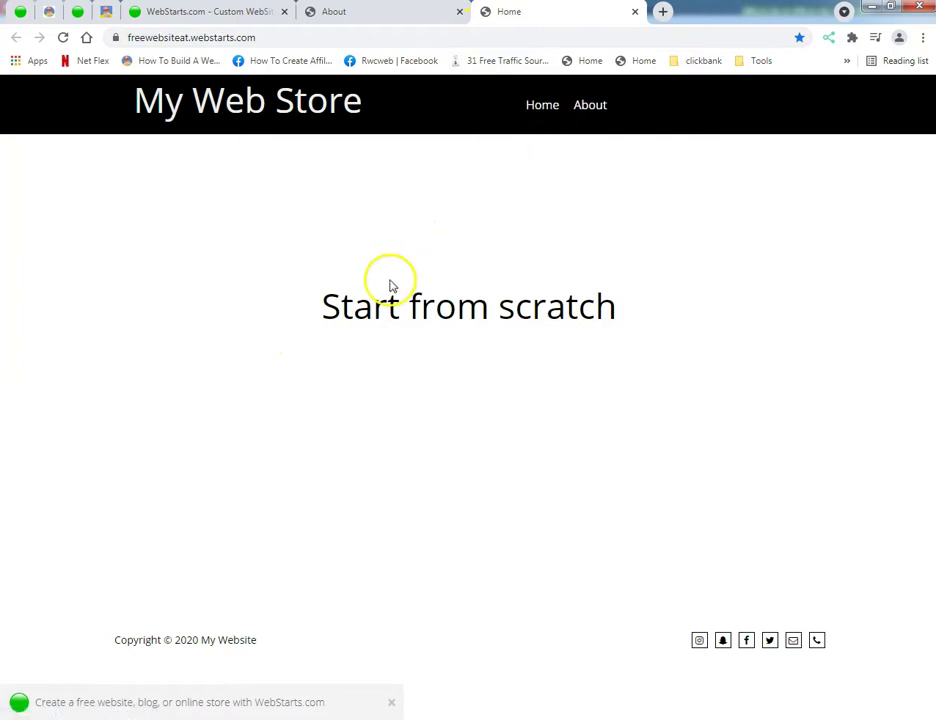
- Visit the live Home and About pages, then switch to the rwcweb.com/bg/ guide tab
left_click(548, 106)
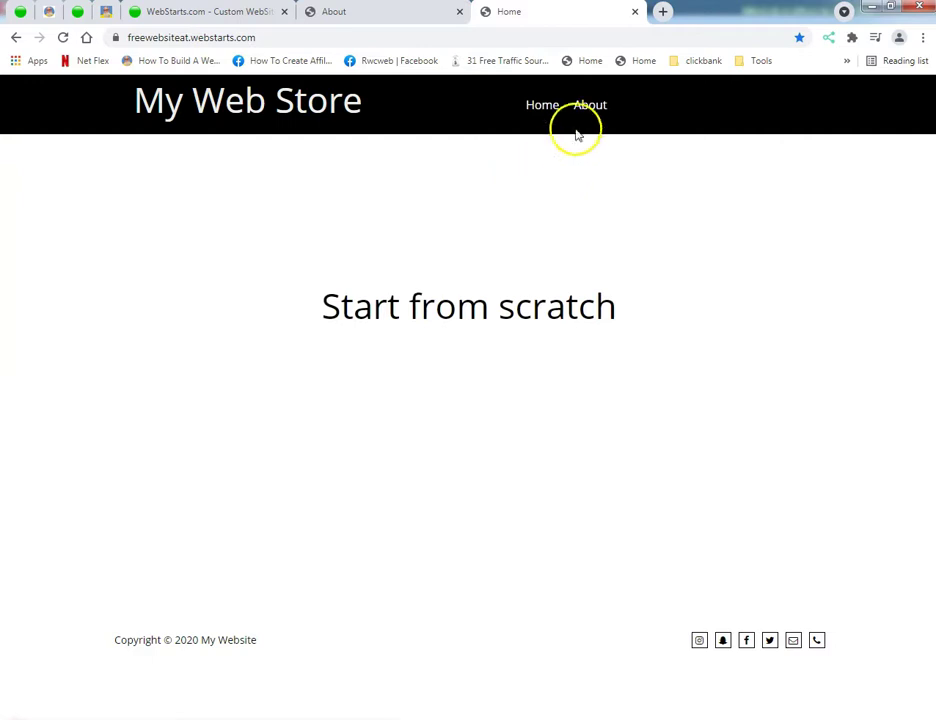
left_click(592, 108)
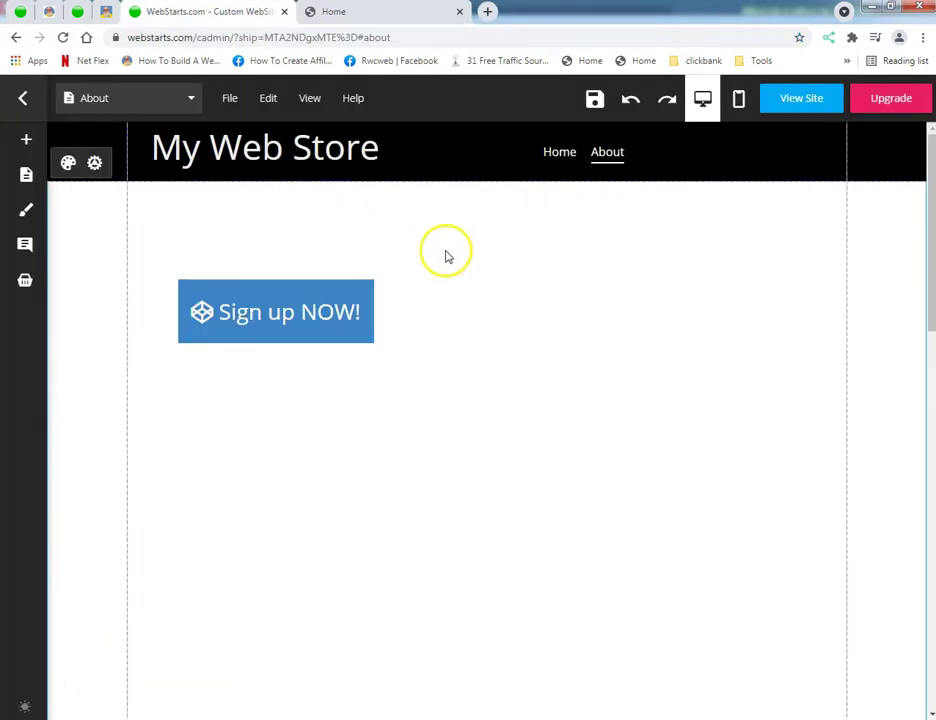
left_click(105, 10)
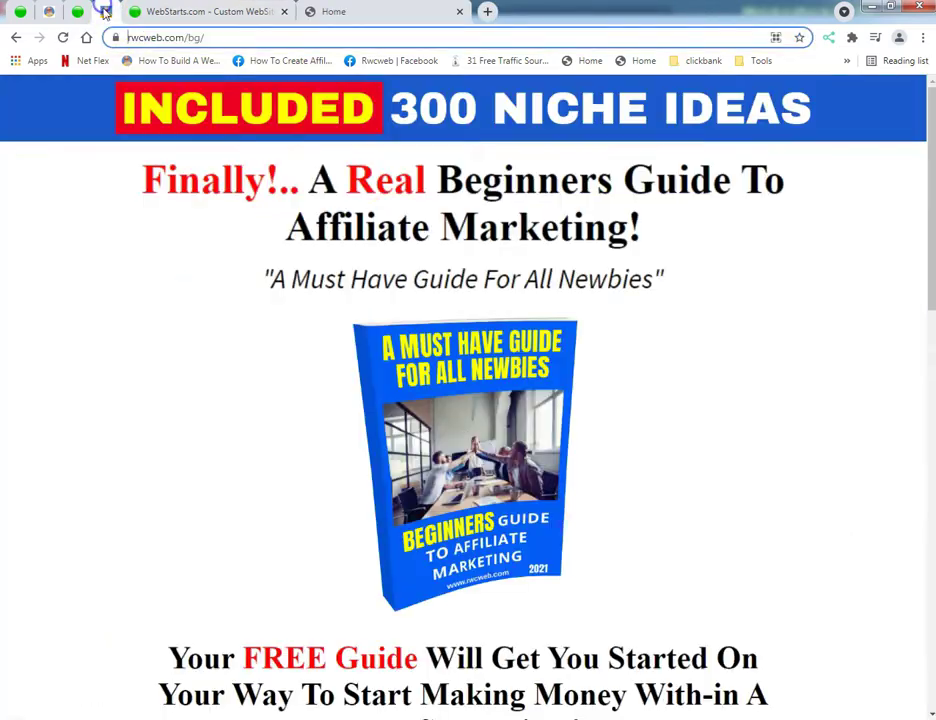